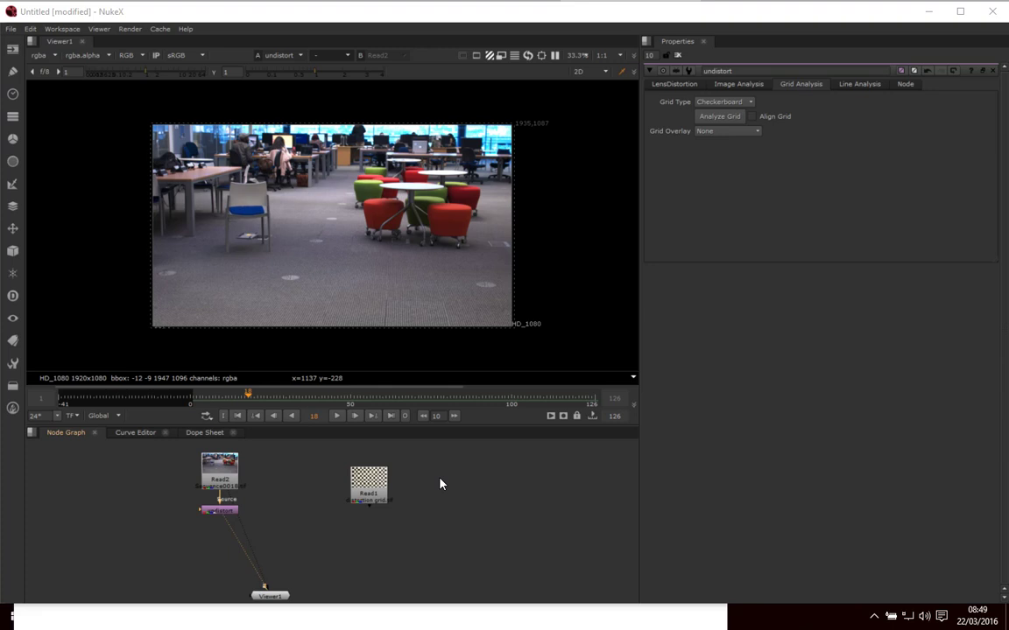
Play the footage to review it, then stop and return to frame 3
click(336, 416)
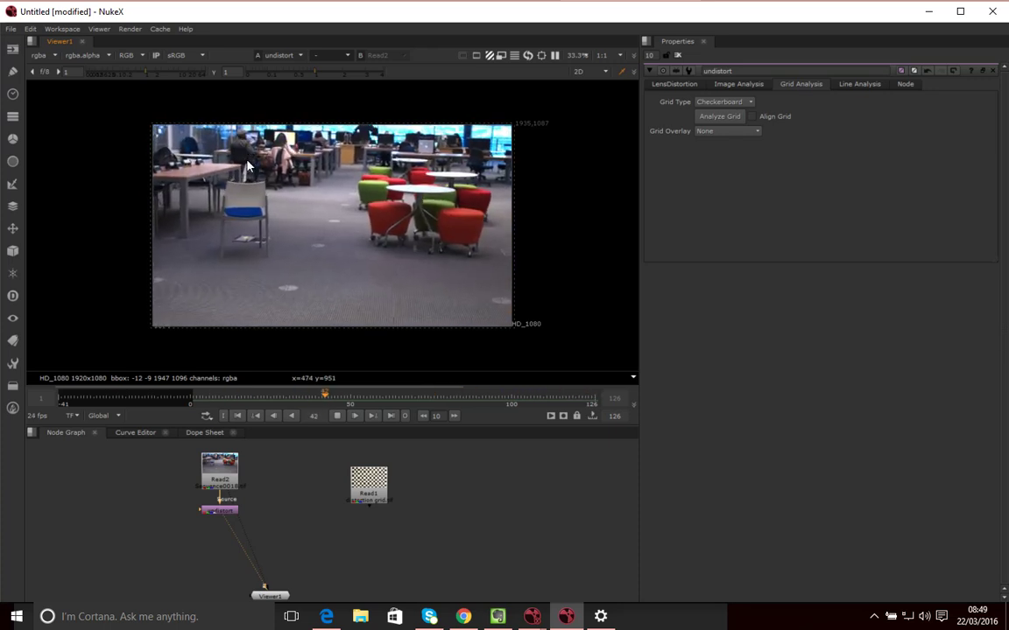
click(353, 417)
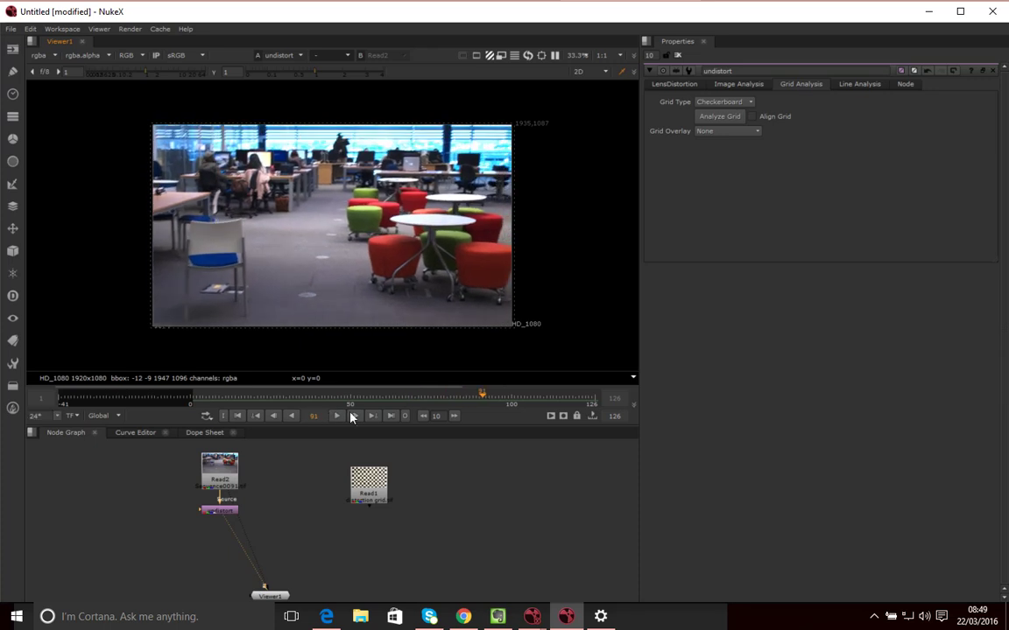
drag(487, 395, 200, 398)
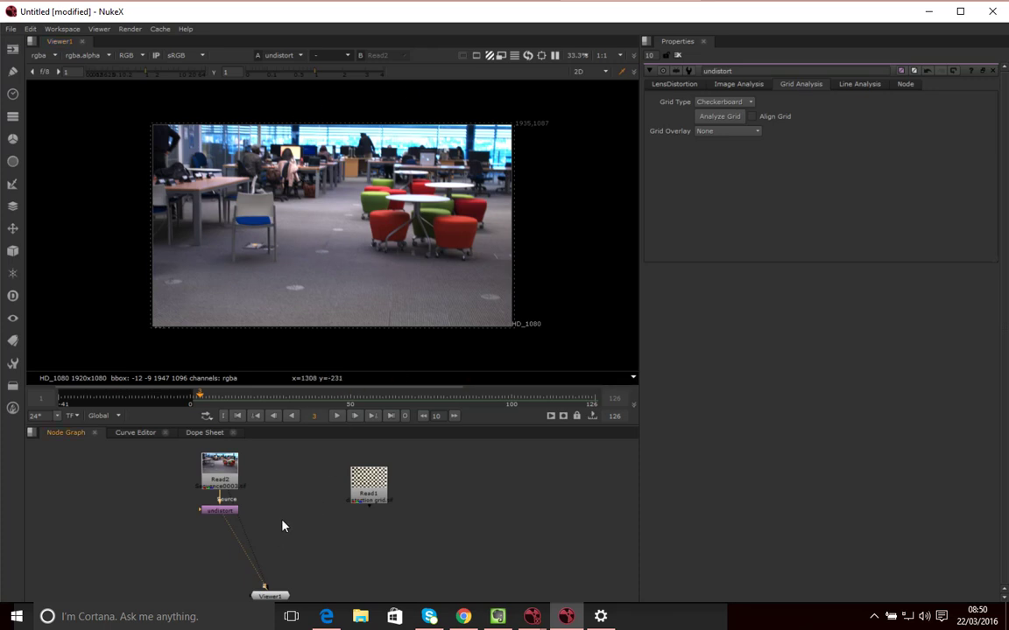
Add a Roto node and move Roto1 to the left of the footage branch
key(Tab)
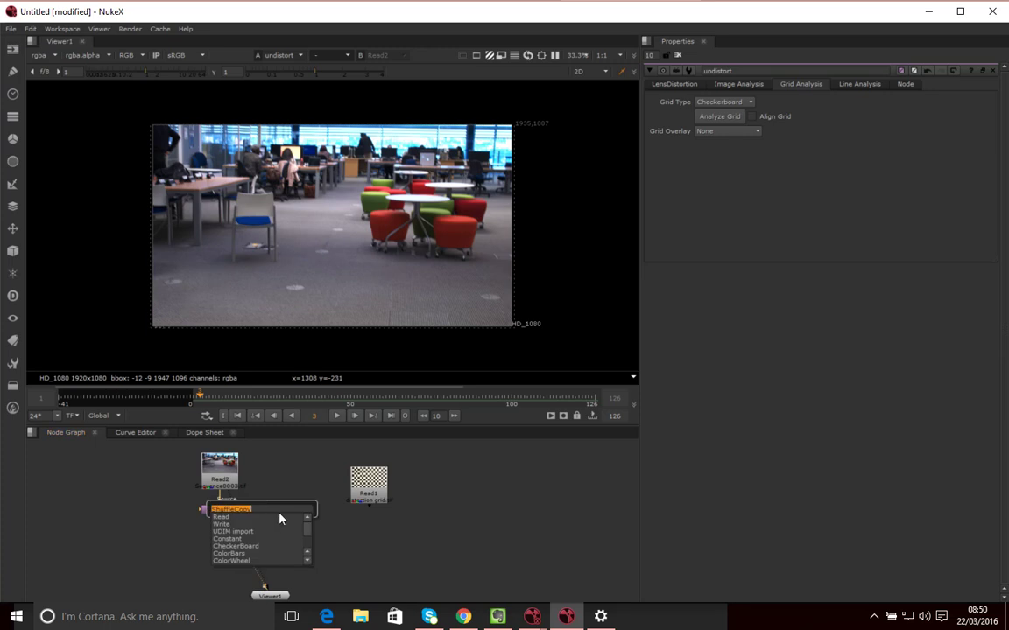
text(Roto)
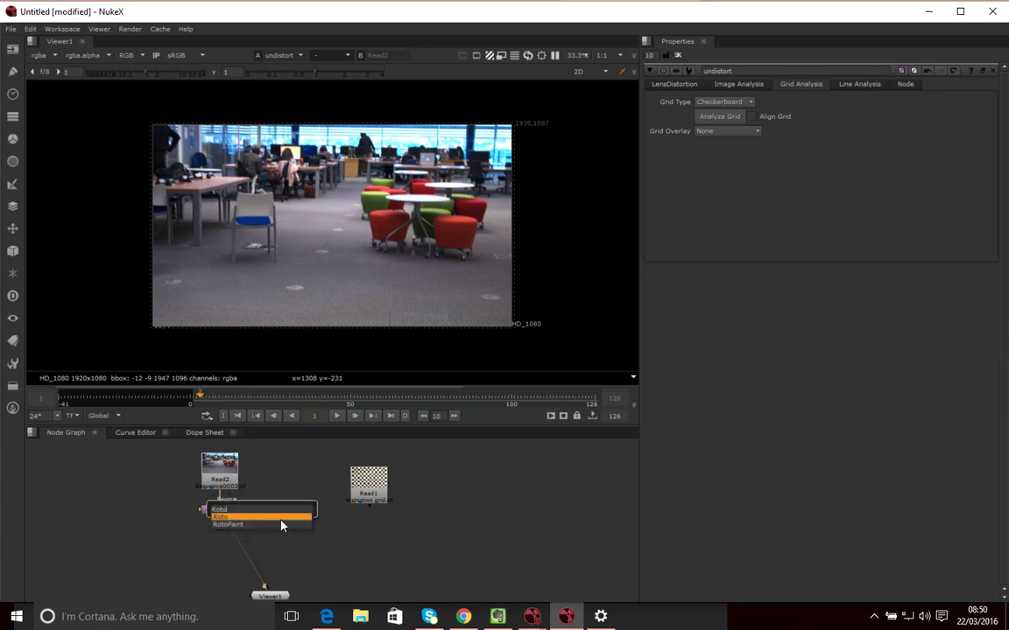
key(Return)
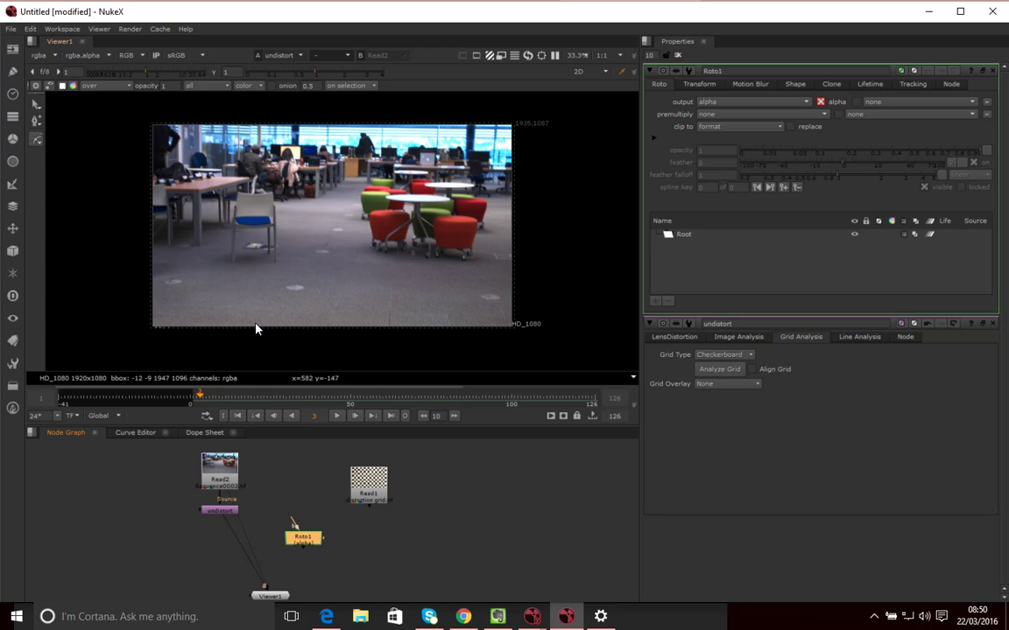
drag(305, 539, 170, 516)
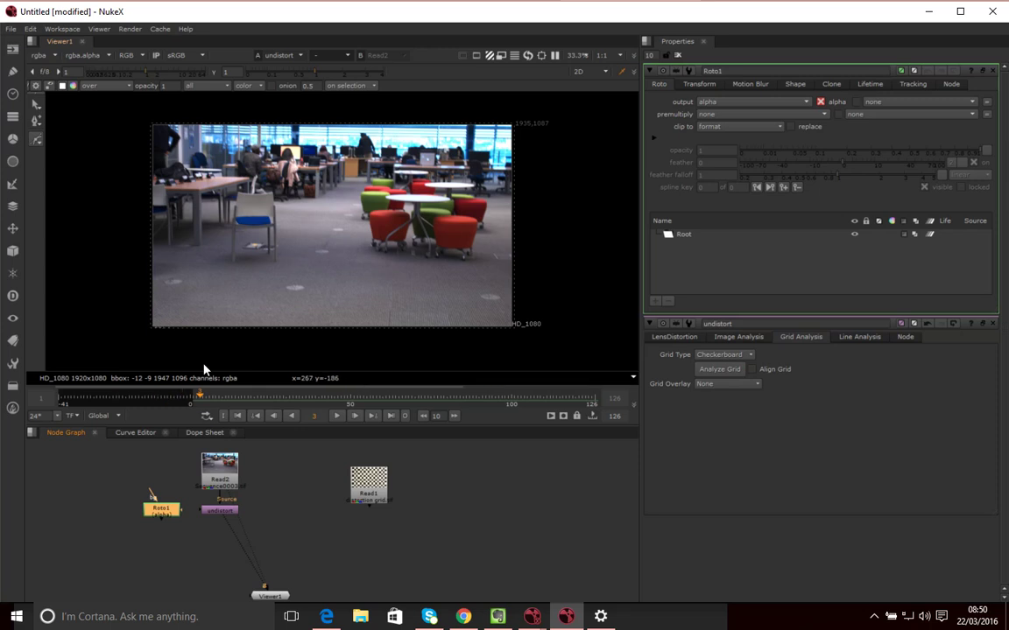
At frame 1, draw a closed five-point Bezier shape around the people at the left desks
drag(198, 397, 194, 399)
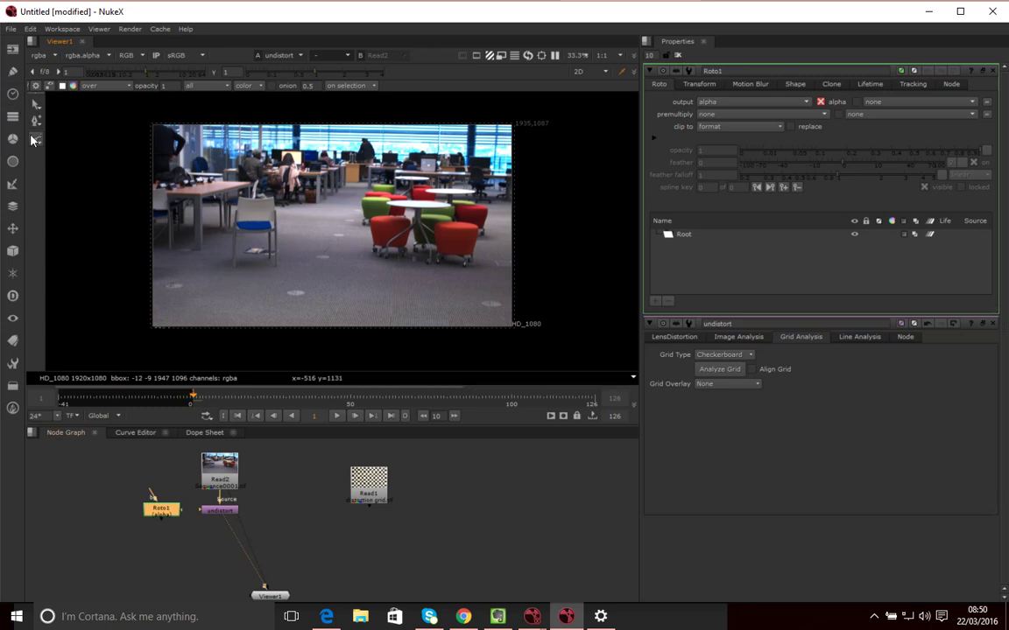
click(36, 138)
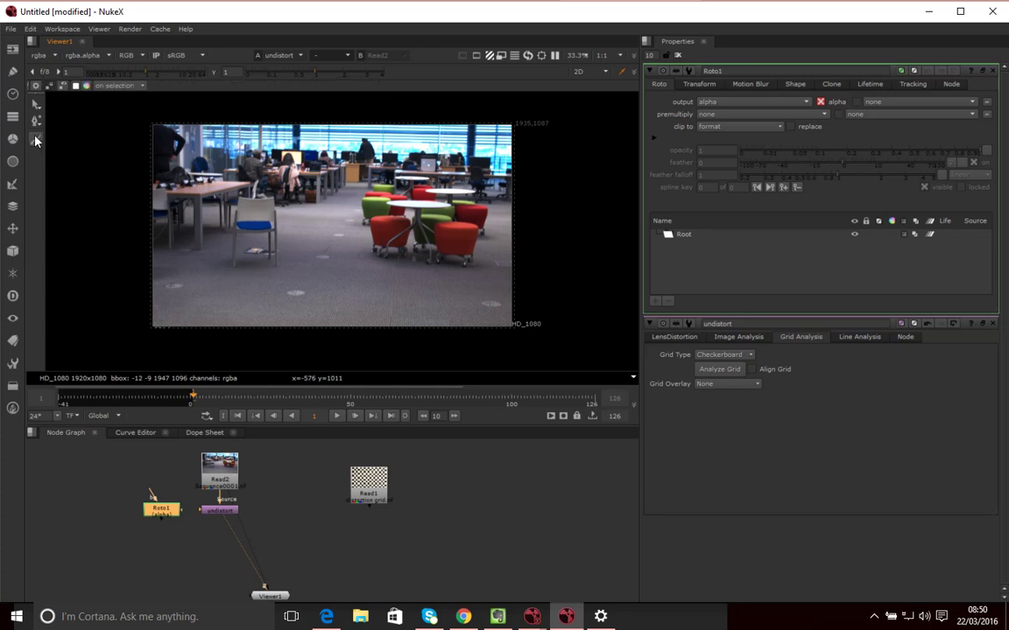
click(36, 139)
click(37, 141)
click(37, 140)
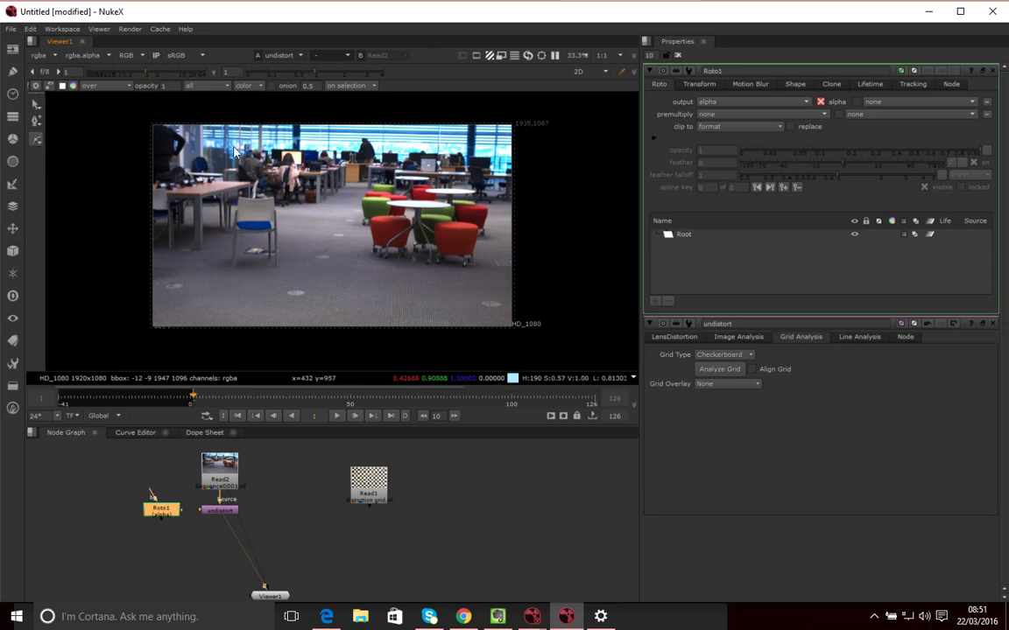
click(211, 133)
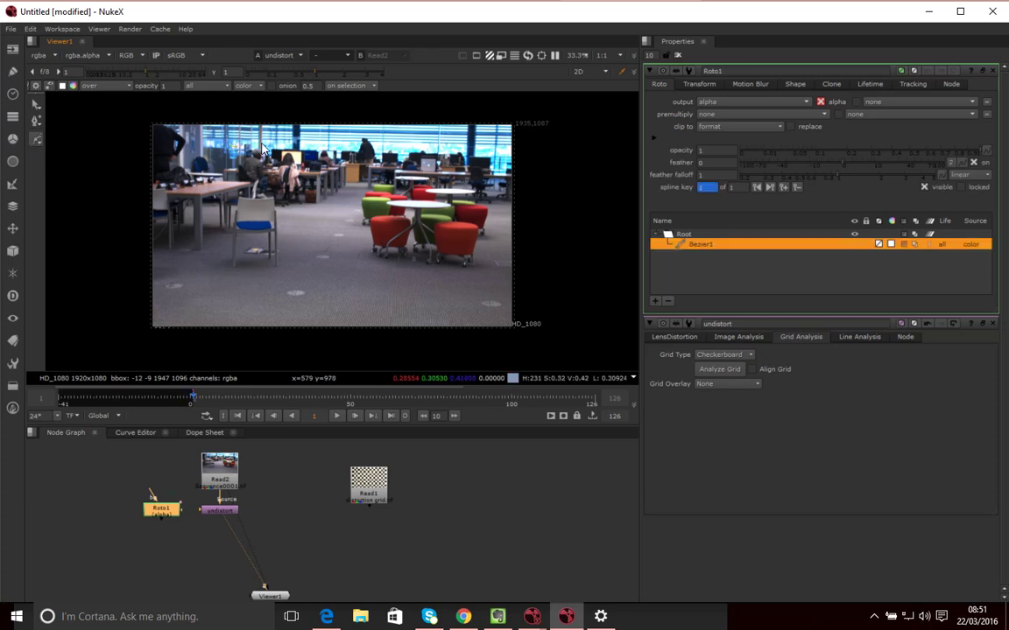
click(325, 186)
click(303, 207)
click(253, 212)
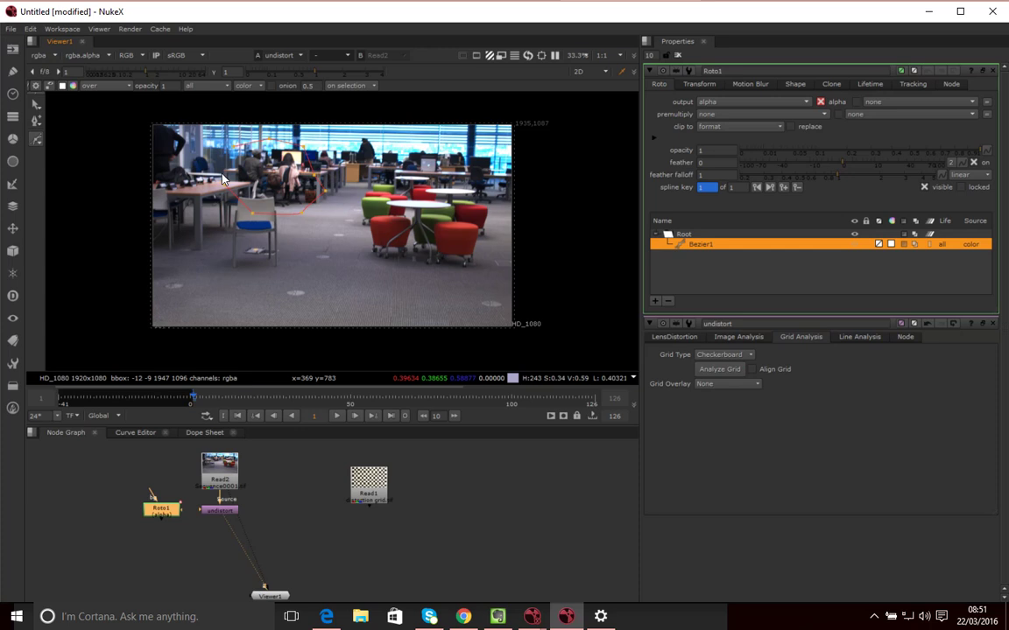
click(232, 151)
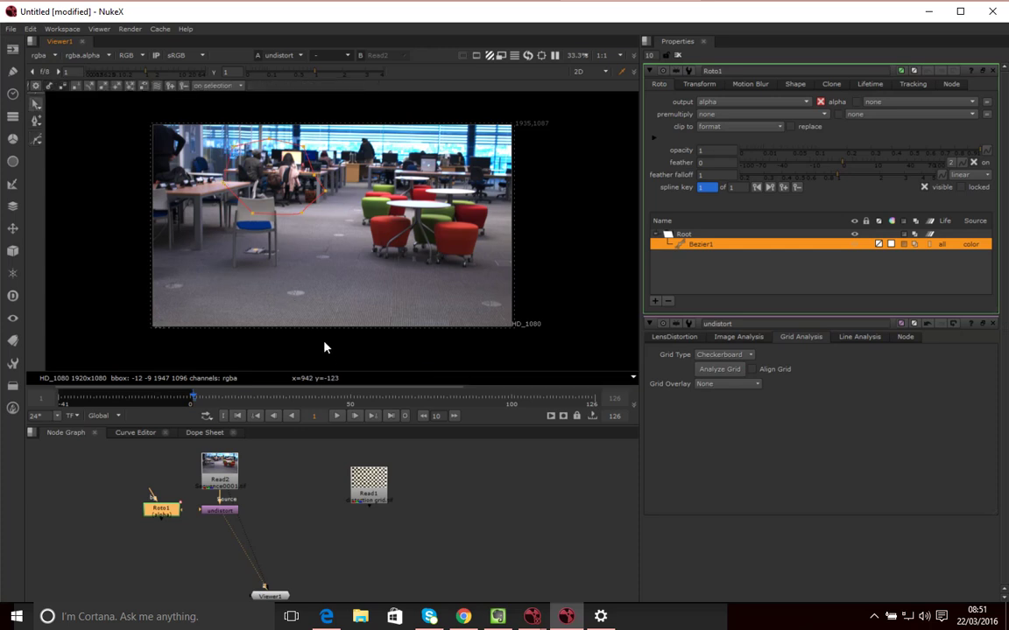
Add a ShuffleCopy node after undistort and connect Roto1 into its second input
click(191, 557)
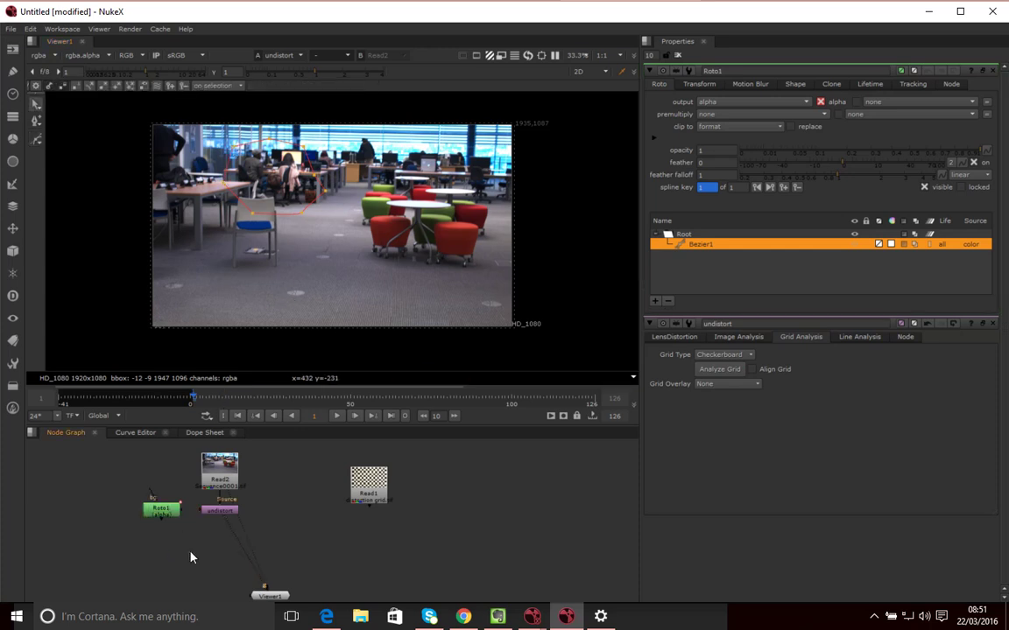
click(229, 511)
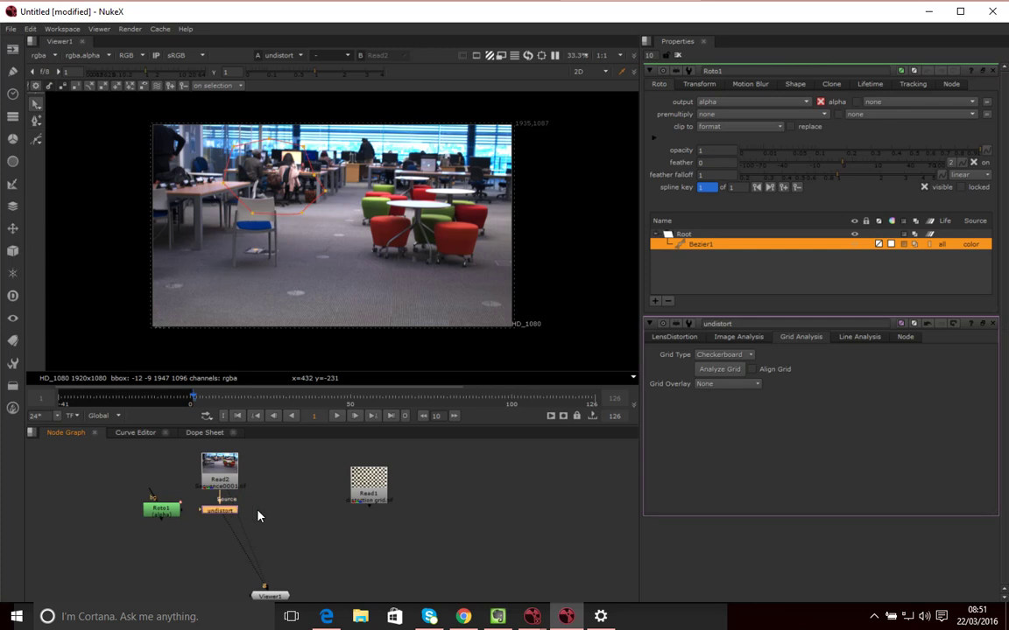
key(Tab)
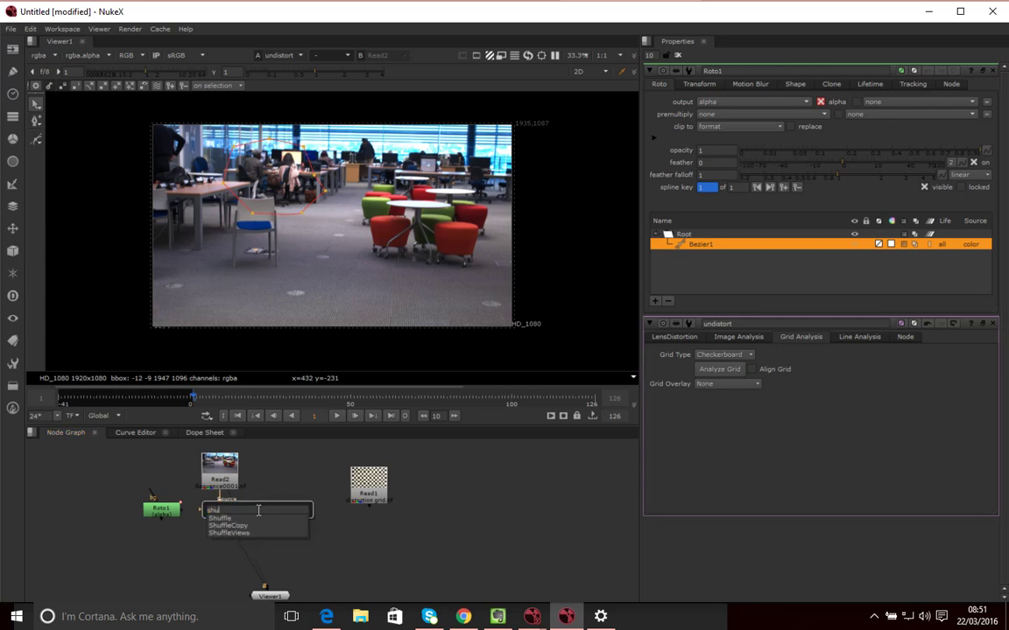
text(lens)
key(Escape)
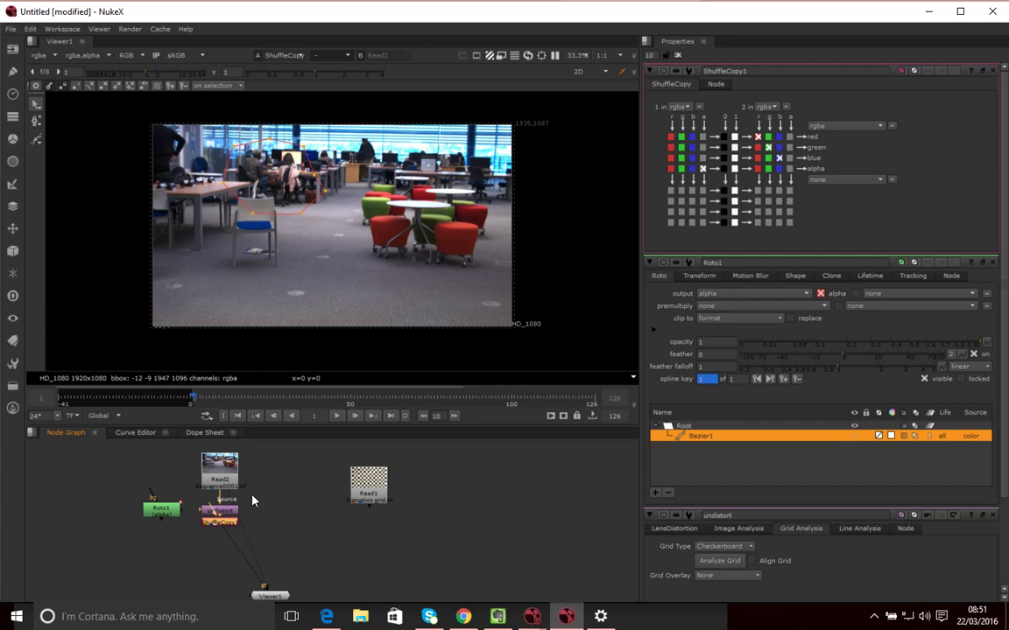
drag(212, 535, 169, 512)
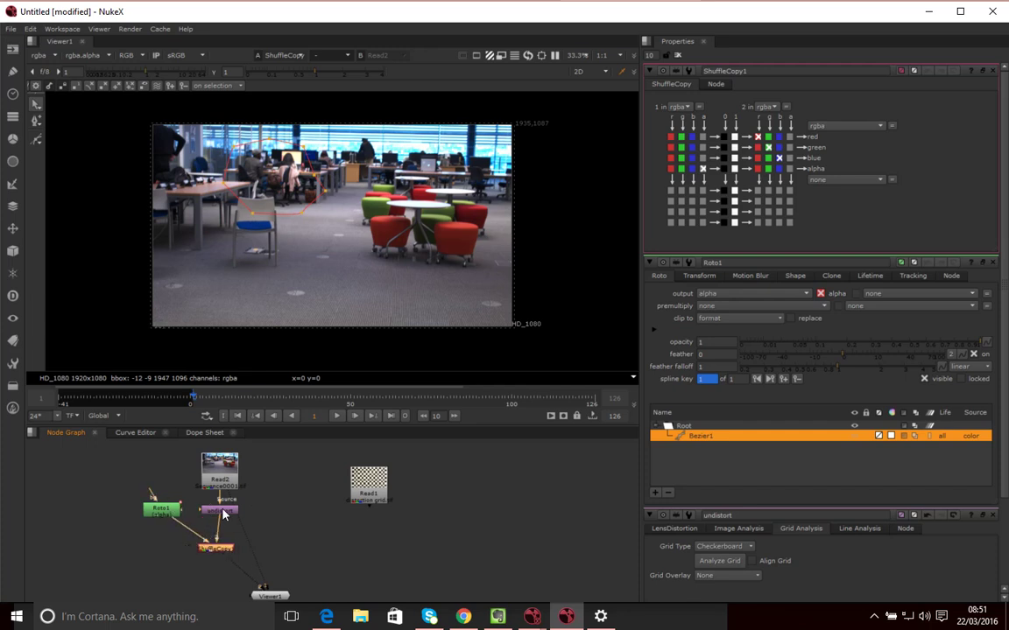
View the alpha channel to check the white matte, then return to RGB
click(128, 55)
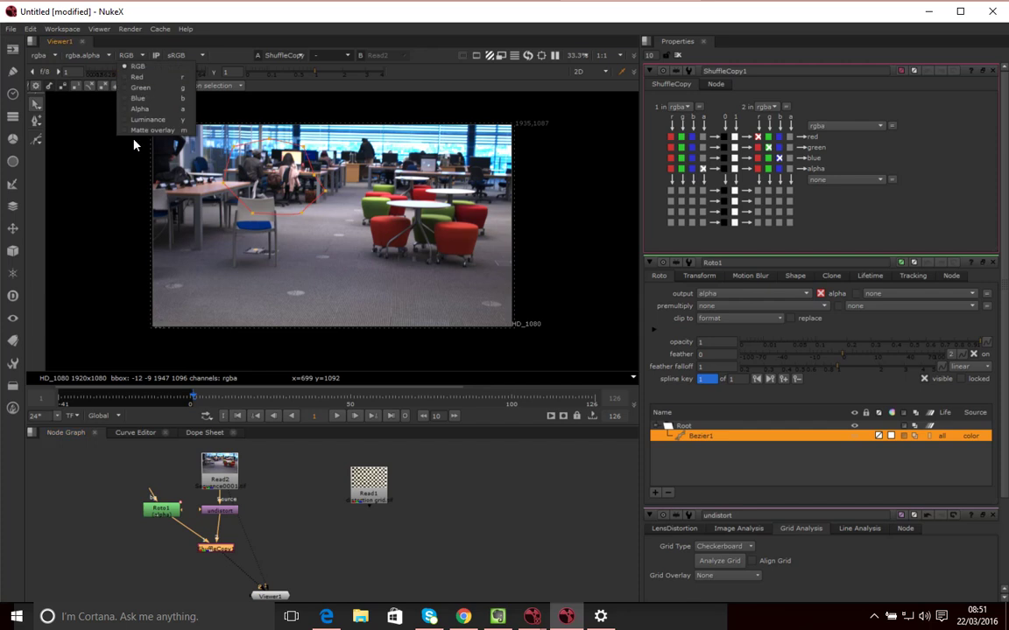
click(139, 108)
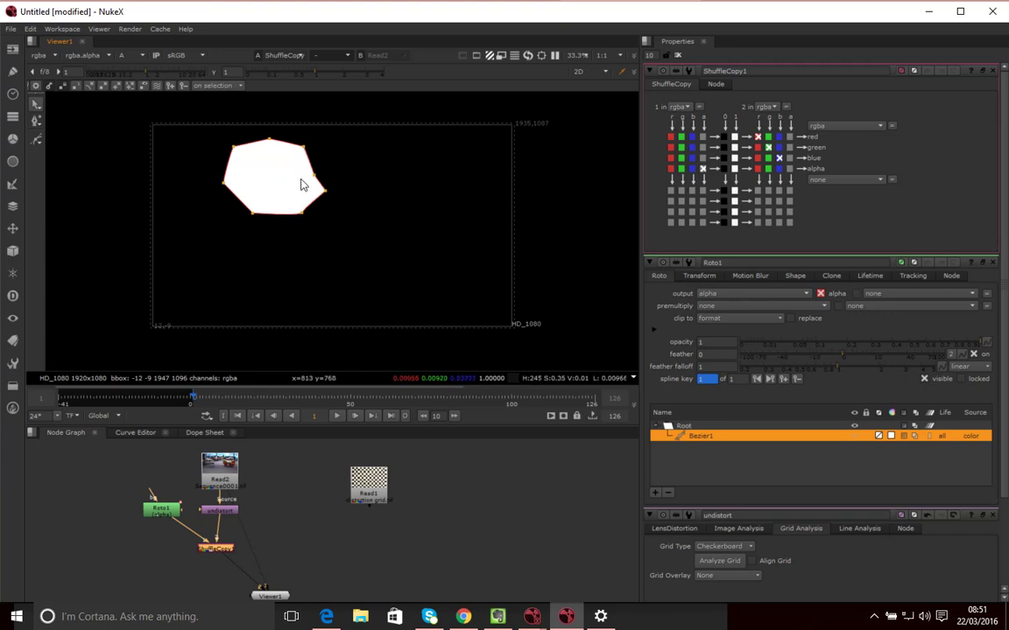
click(142, 55)
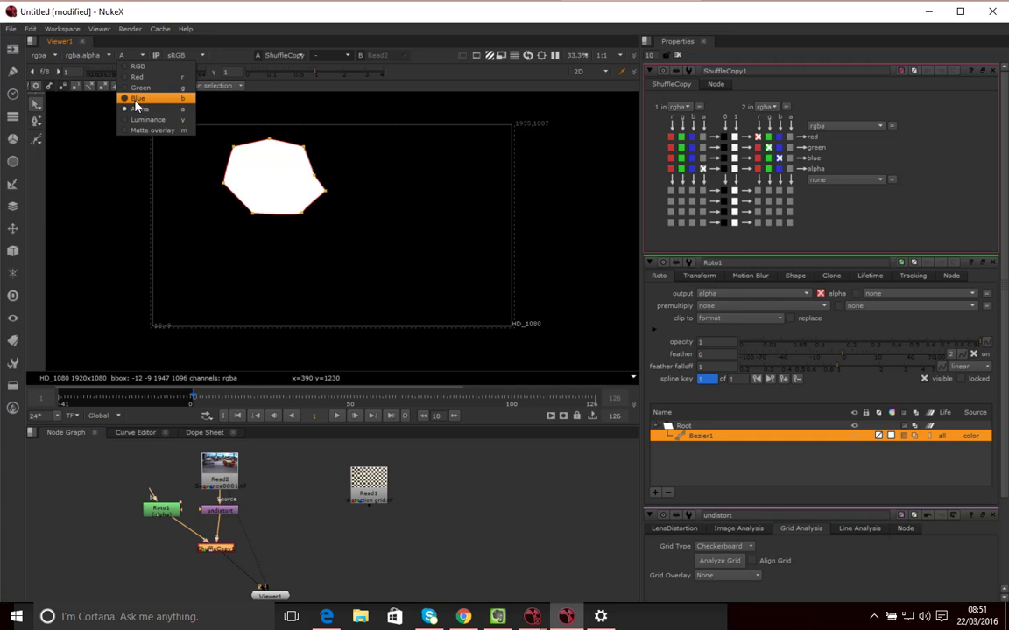
click(127, 56)
click(127, 56)
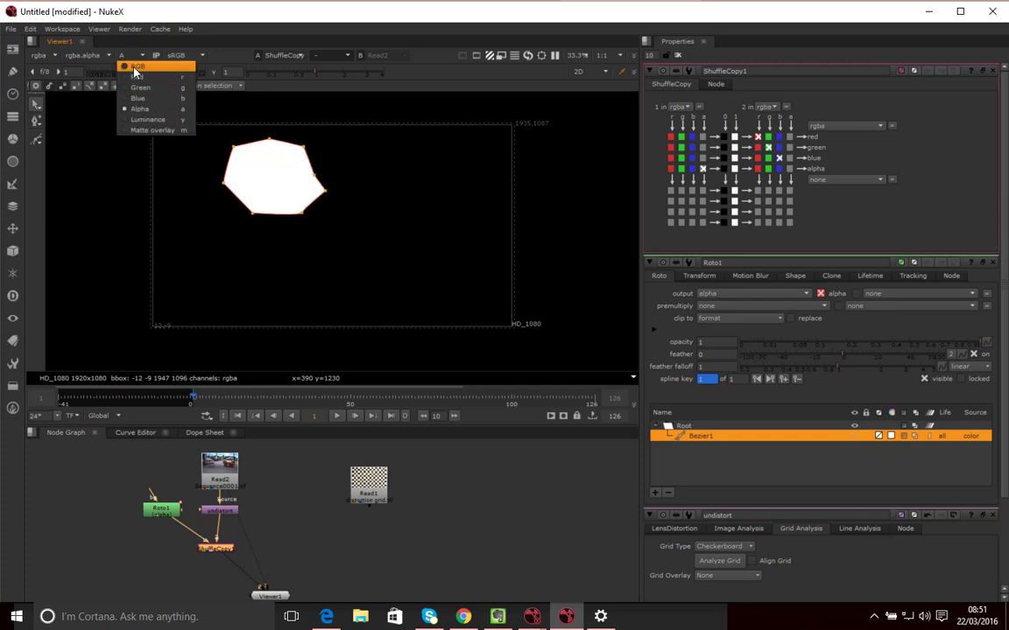
click(135, 67)
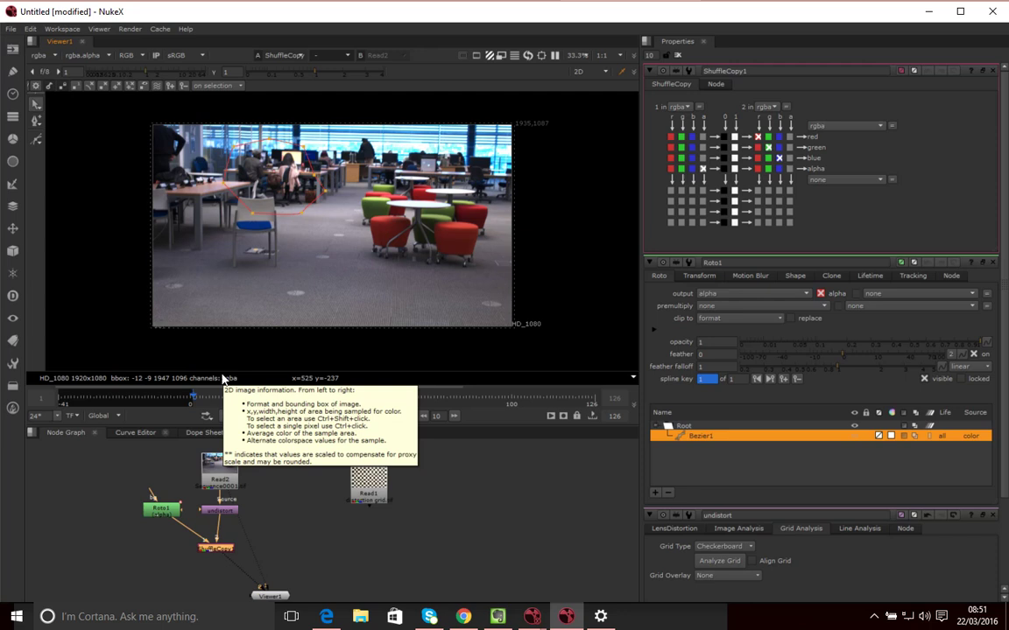
drag(198, 397, 396, 399)
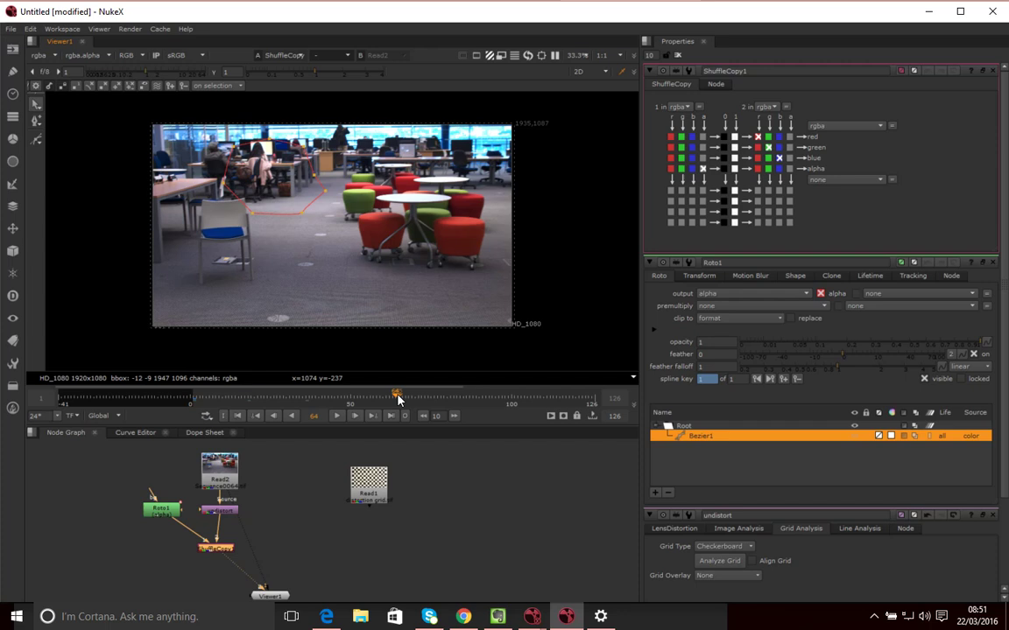
drag(397, 399, 195, 412)
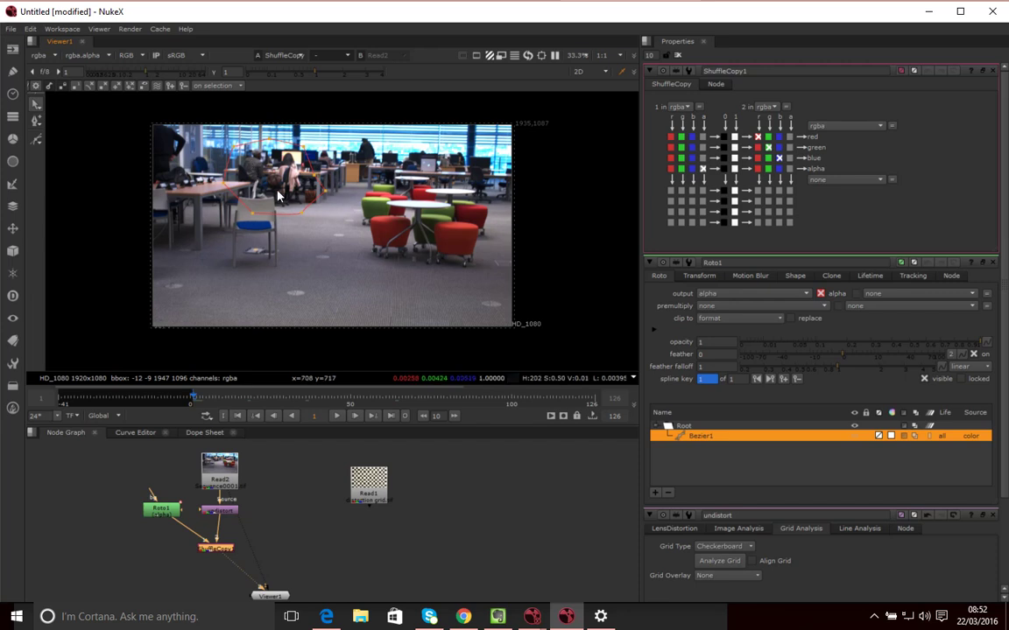
click(309, 514)
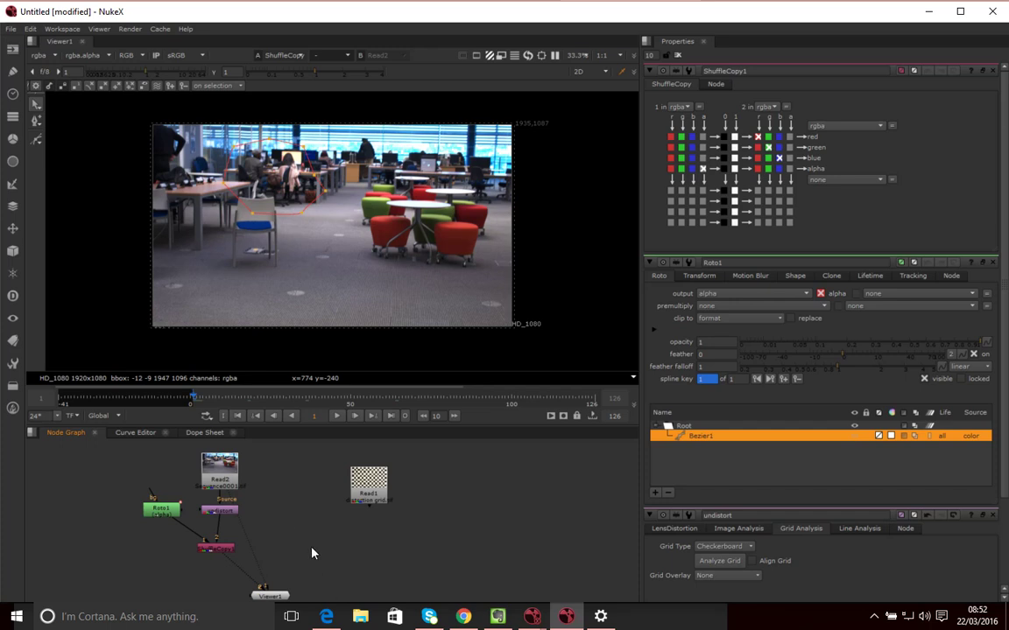
Add a Tracker node fed by undistort and show its empty track list on the Tracker tab
key(Tab)
text(tra)
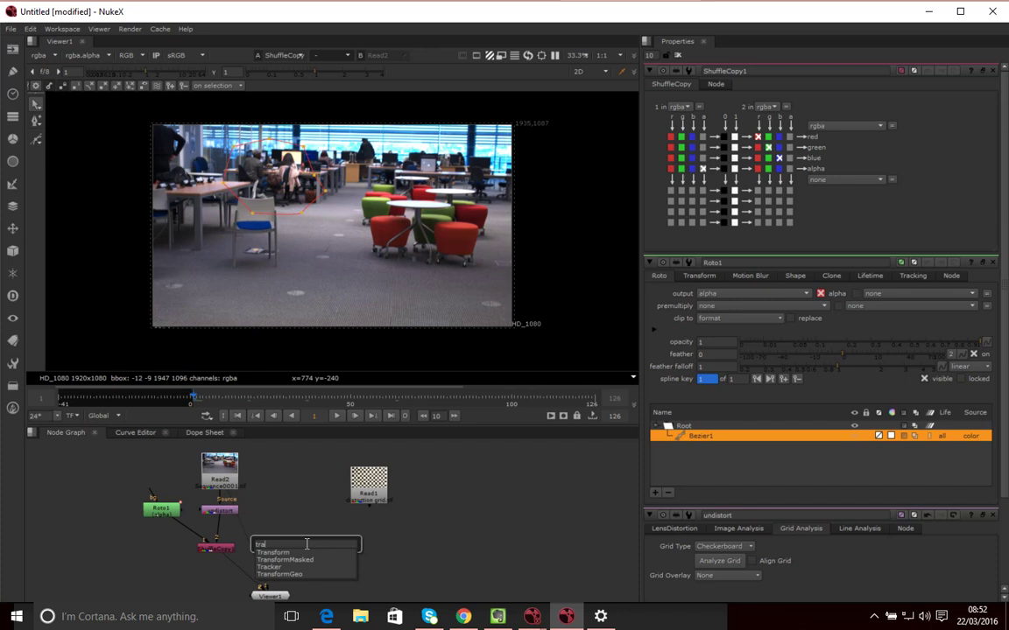
key(Down)
key(Down)
key(Down)
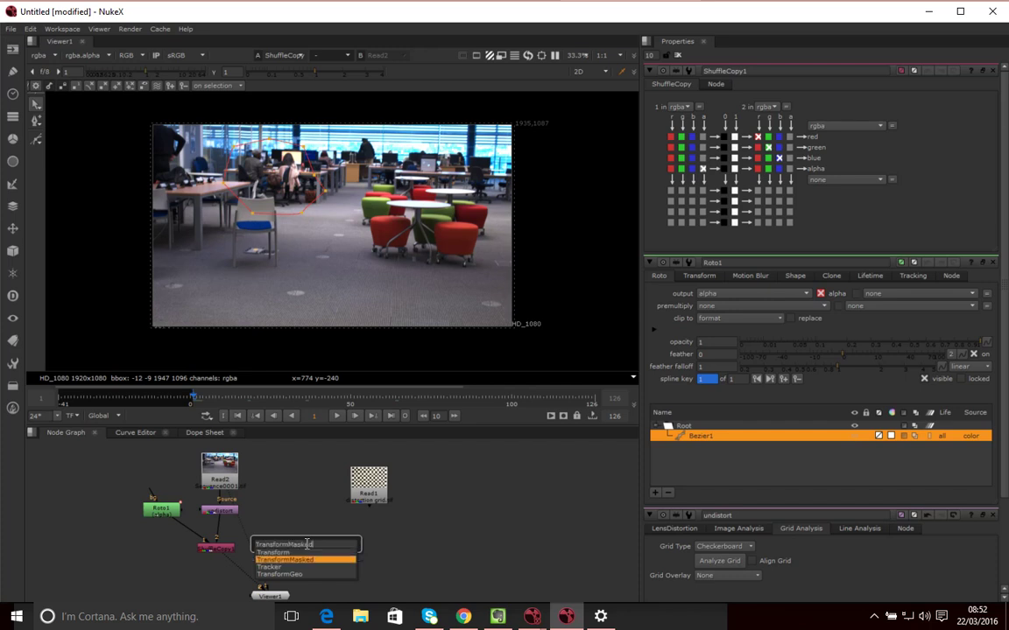
key(Return)
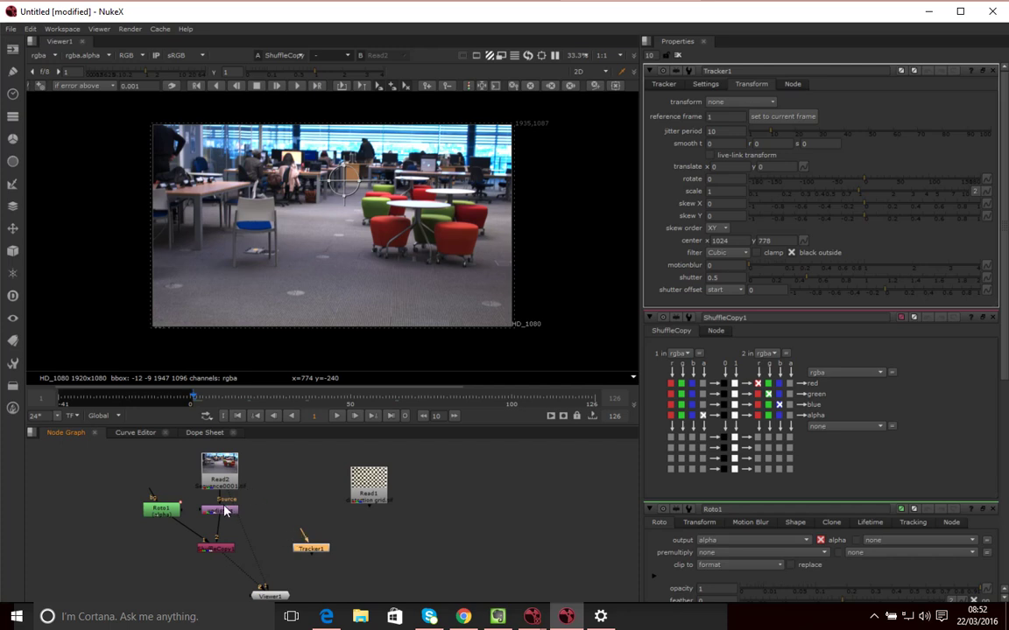
drag(223, 517, 226, 519)
drag(300, 536, 220, 515)
drag(318, 556, 294, 552)
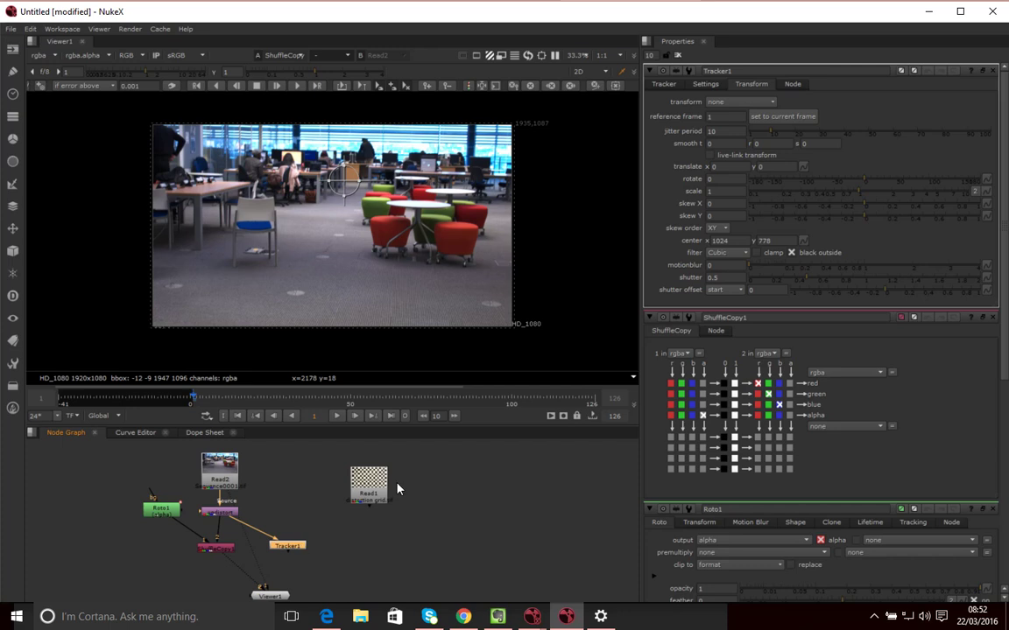
click(663, 84)
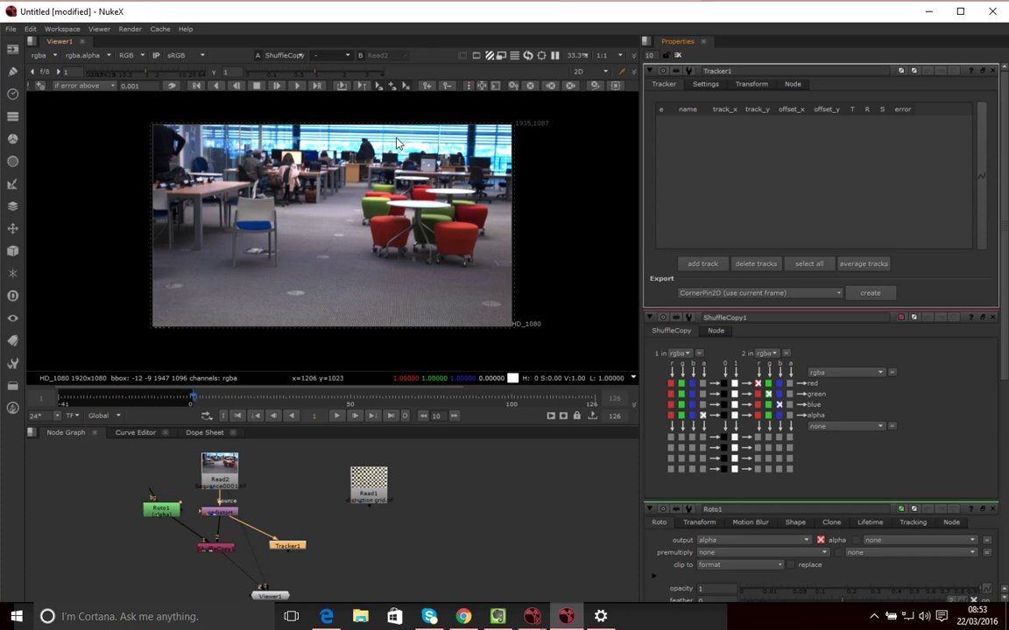
Add track 1, enlarge its box, and place it on a contrasting feature at 790, 932
click(701, 264)
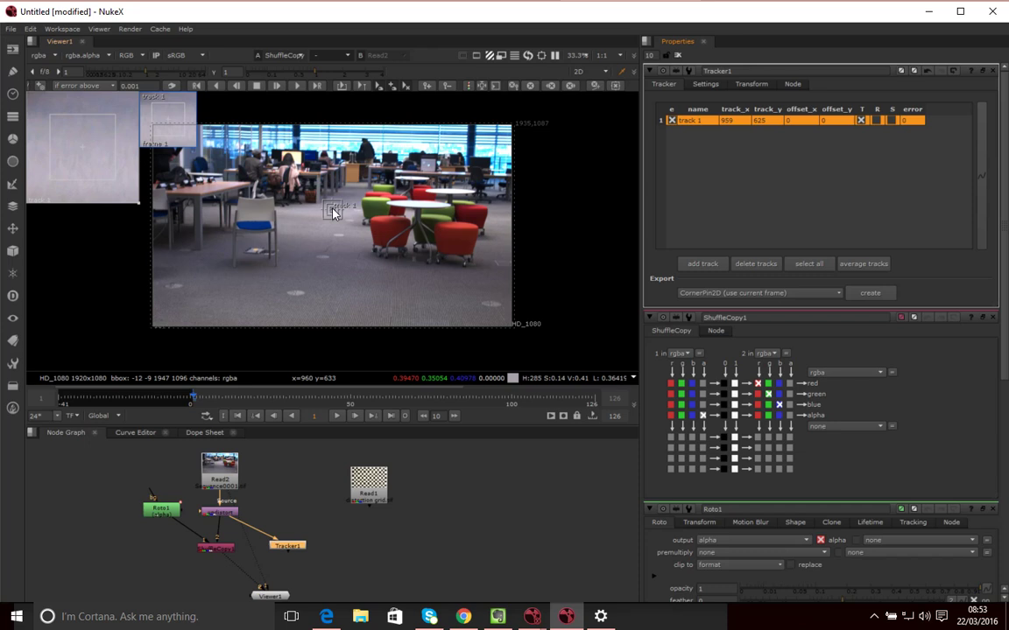
drag(332, 209, 318, 203)
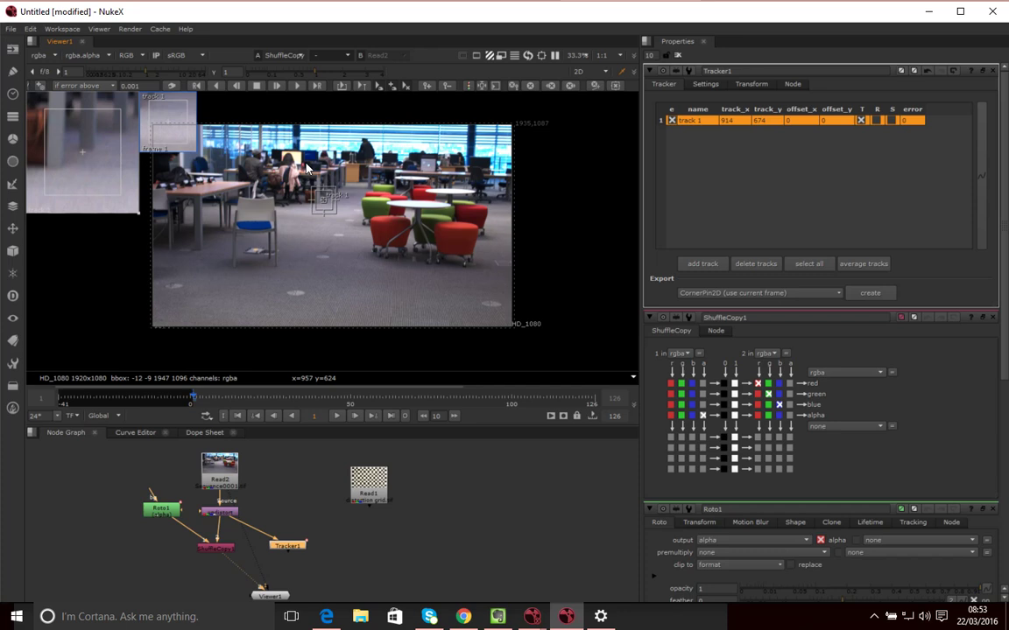
drag(304, 164, 304, 157)
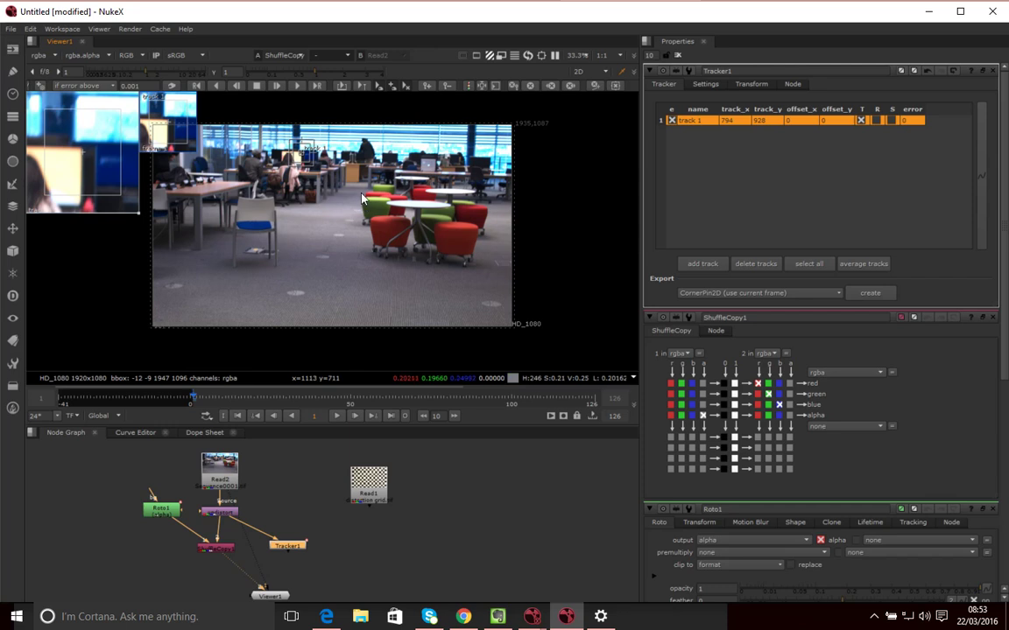
click(304, 166)
key(ctrl+z)
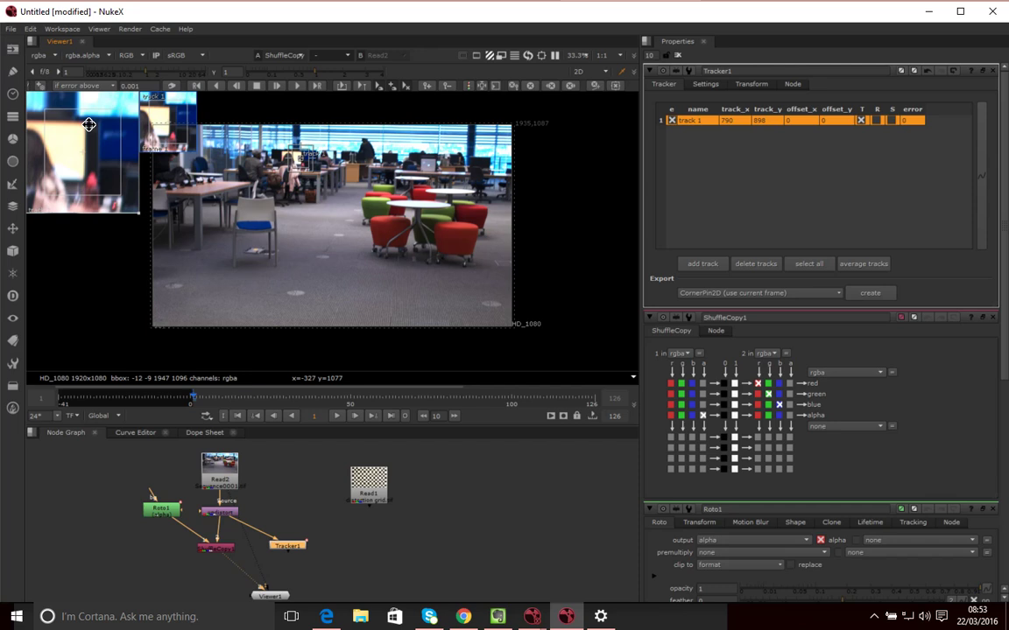
drag(301, 162, 300, 157)
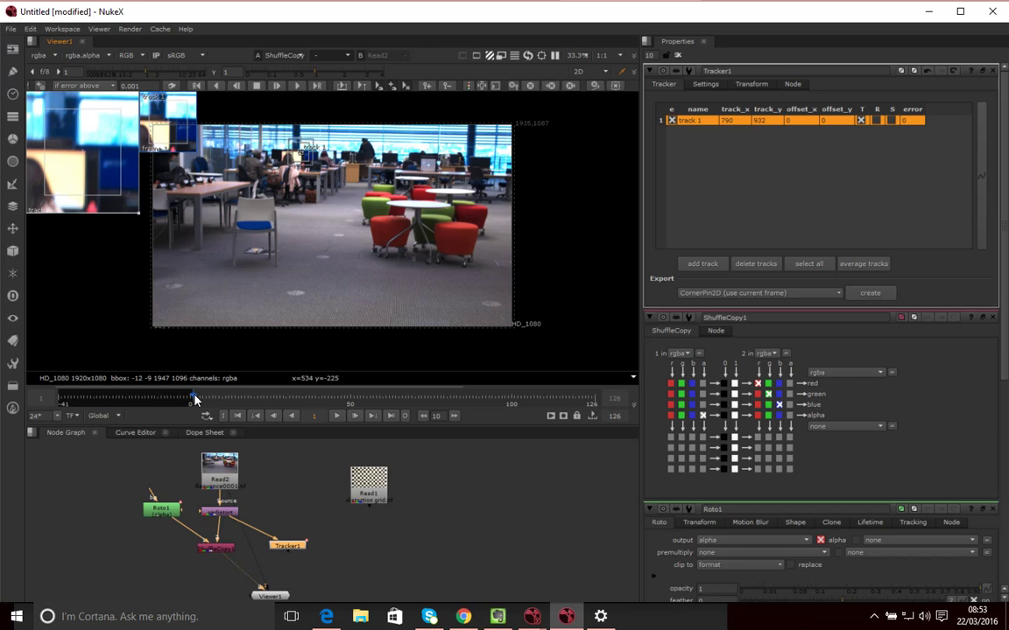
drag(193, 404, 389, 399)
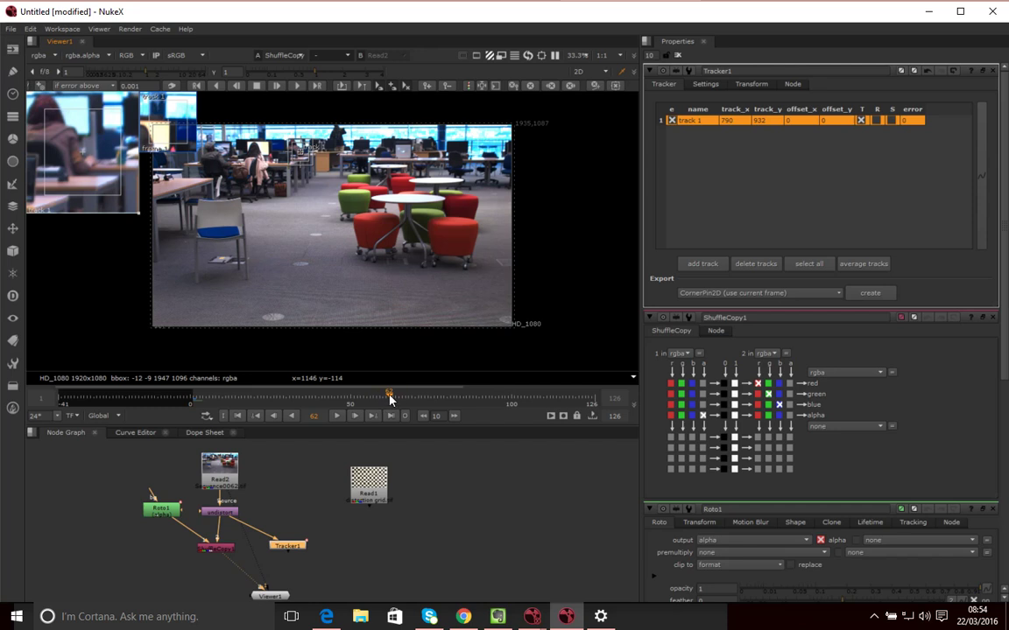
Preview up to frame 33, return to frame 1, and reshape track 1's area around the feature
click(193, 400)
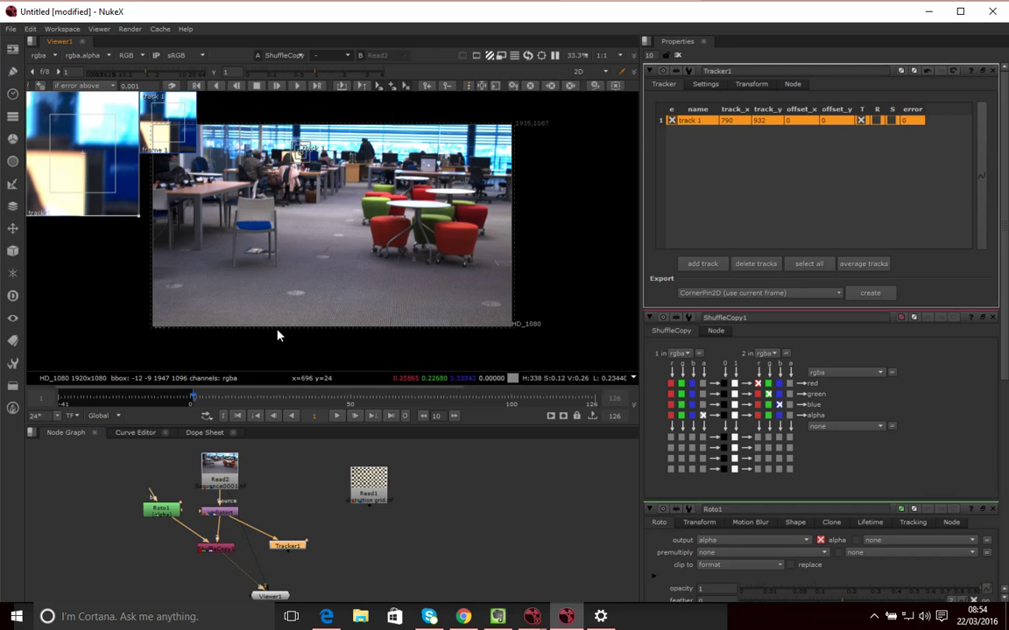
drag(193, 396, 296, 397)
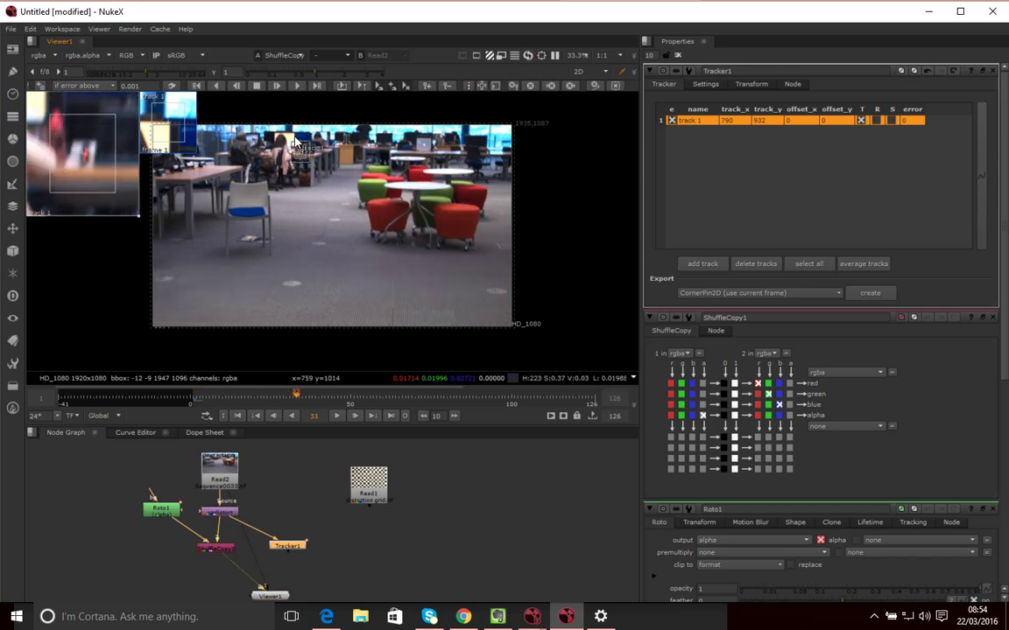
drag(296, 398, 195, 403)
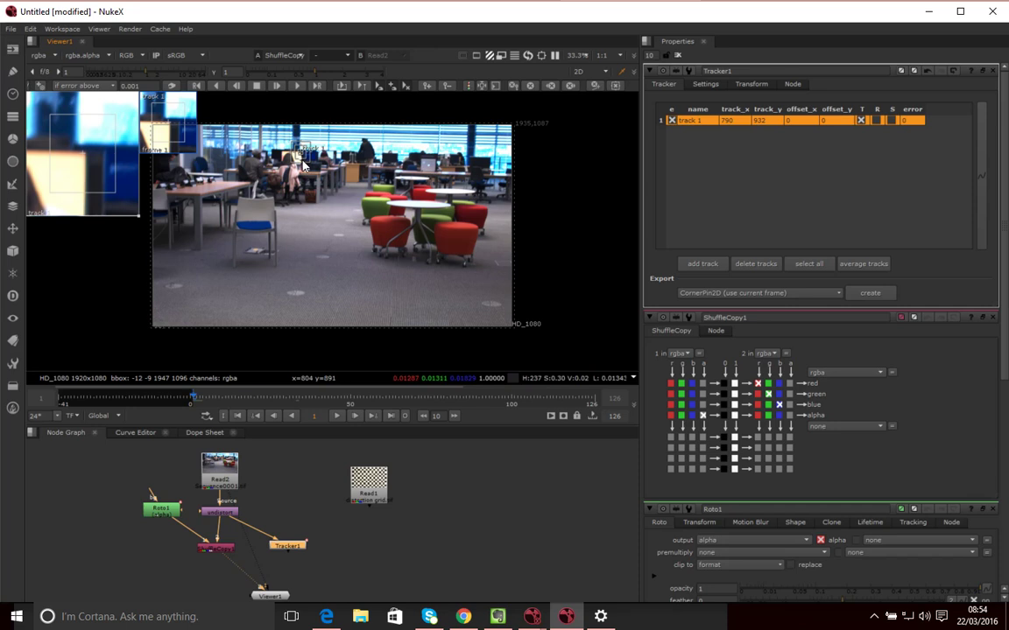
drag(303, 164, 301, 162)
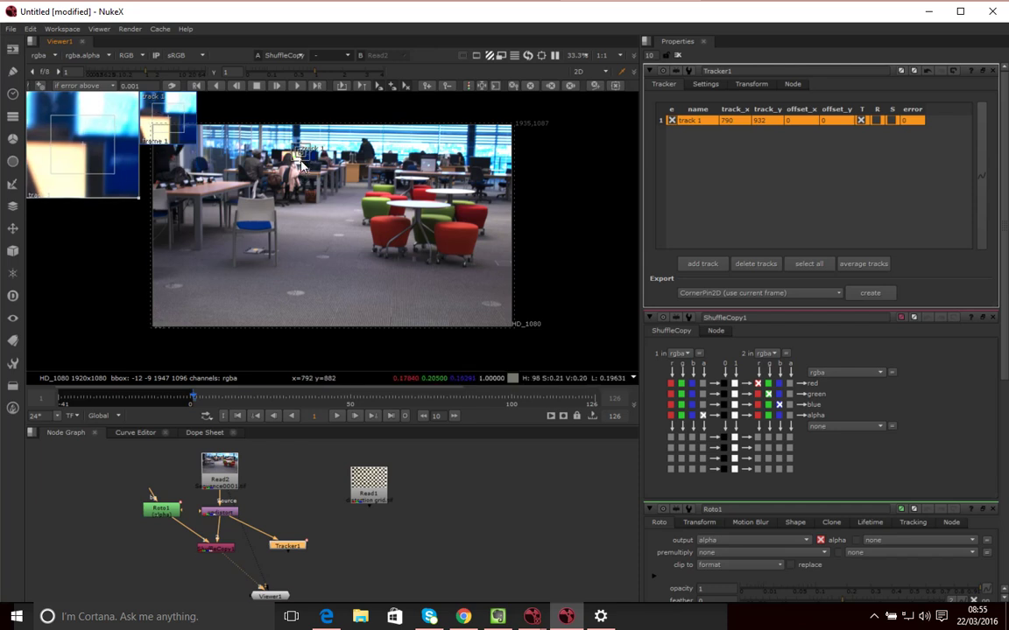
drag(300, 164, 304, 170)
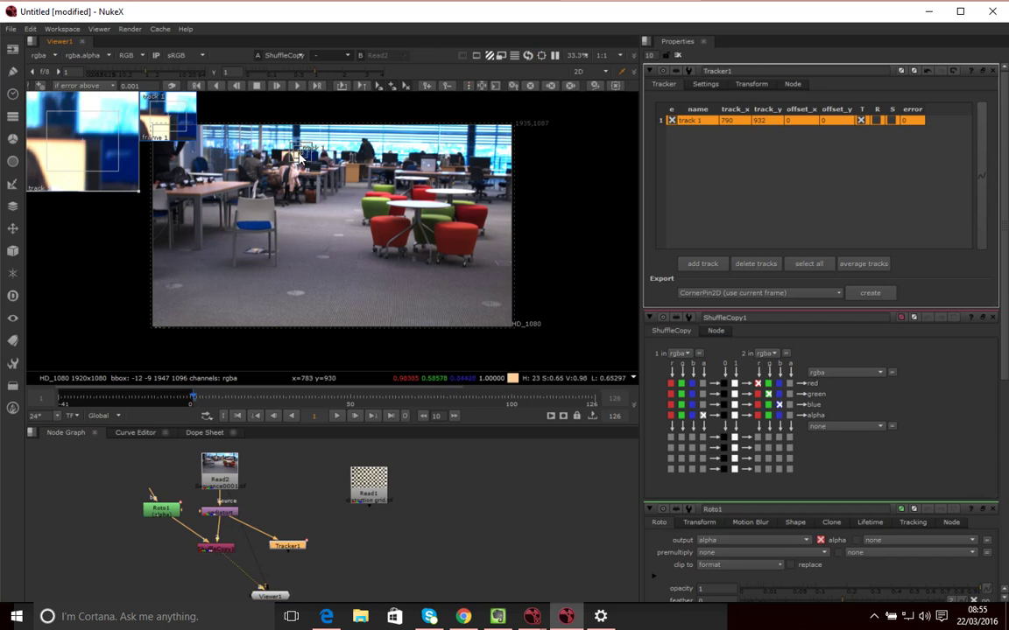
mouse_move(302, 161)
mouse_down()
mouse_move(314, 168)
mouse_move(306, 172)
mouse_move(316, 160)
mouse_move(301, 160)
mouse_up()
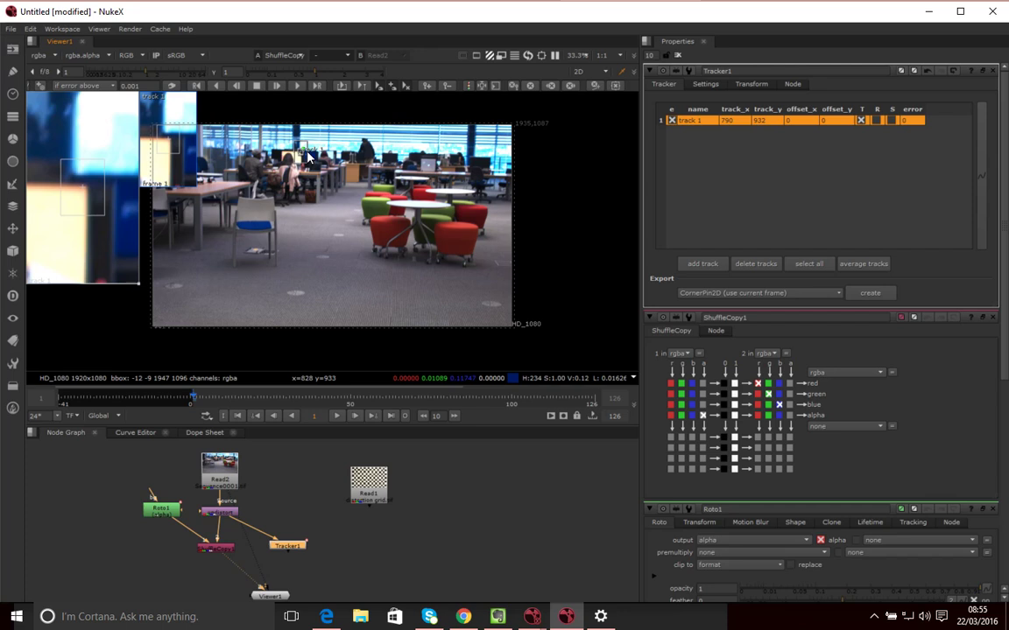
drag(306, 156, 300, 163)
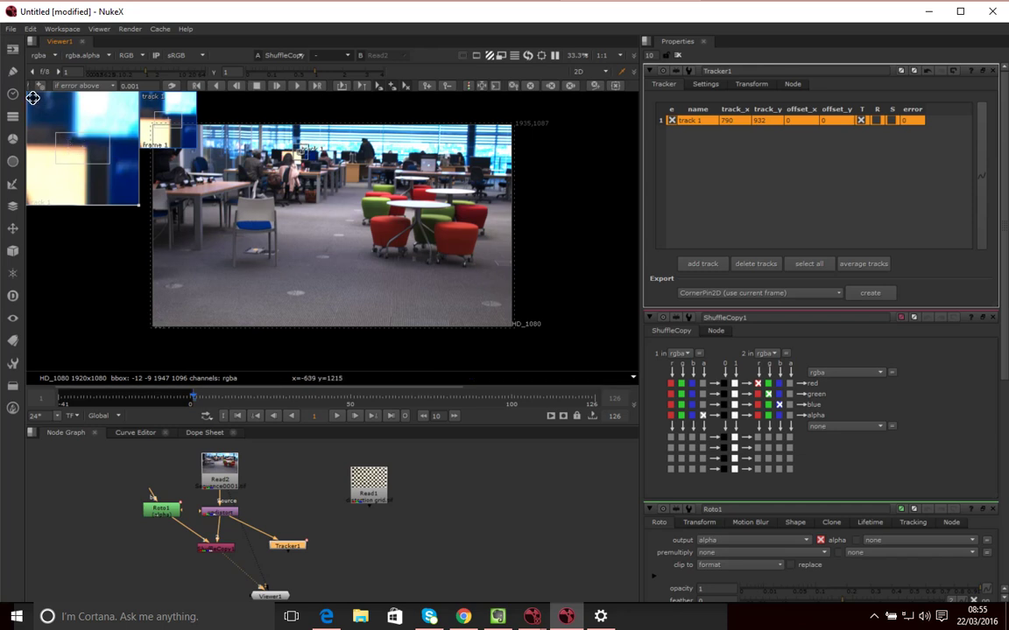
Track track 1 forward to the end of the clip and scrub back to review it
click(298, 88)
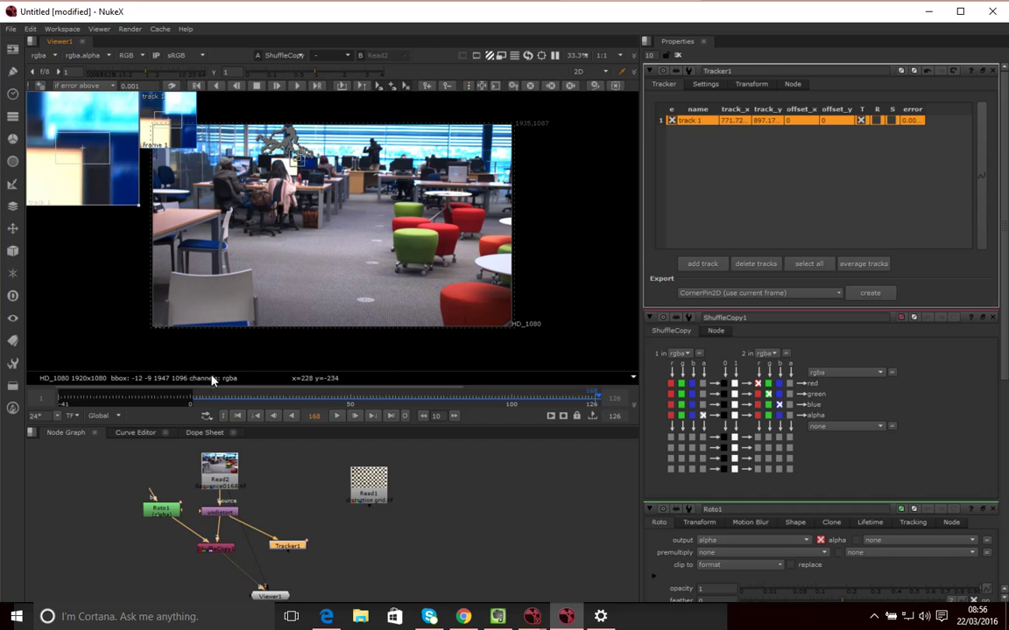
drag(292, 399, 198, 403)
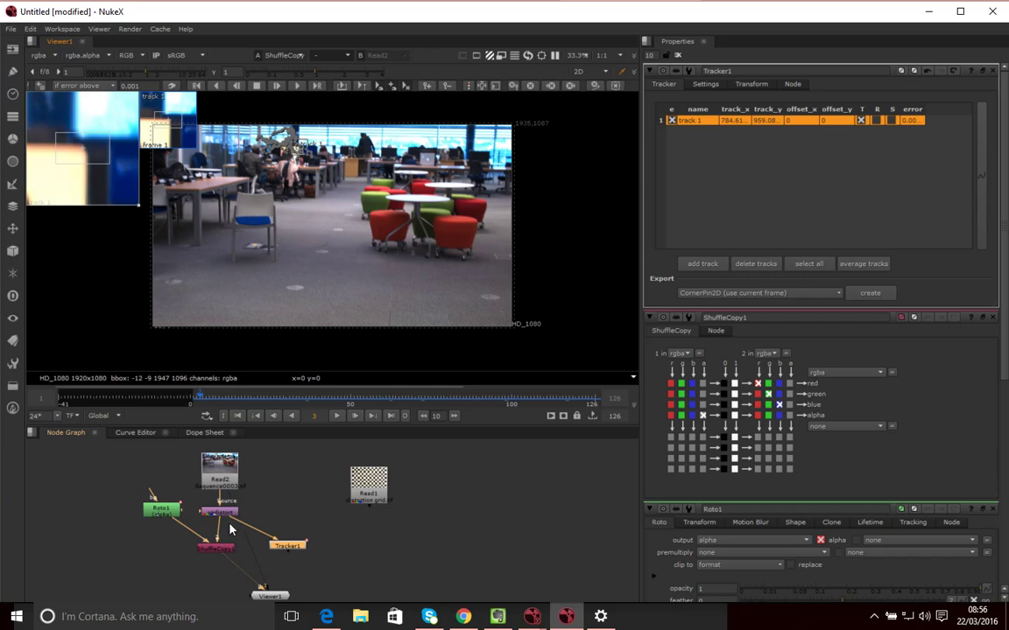
Disconnect Tracker1 from the plate and connect it into Roto1's input
drag(234, 524, 318, 526)
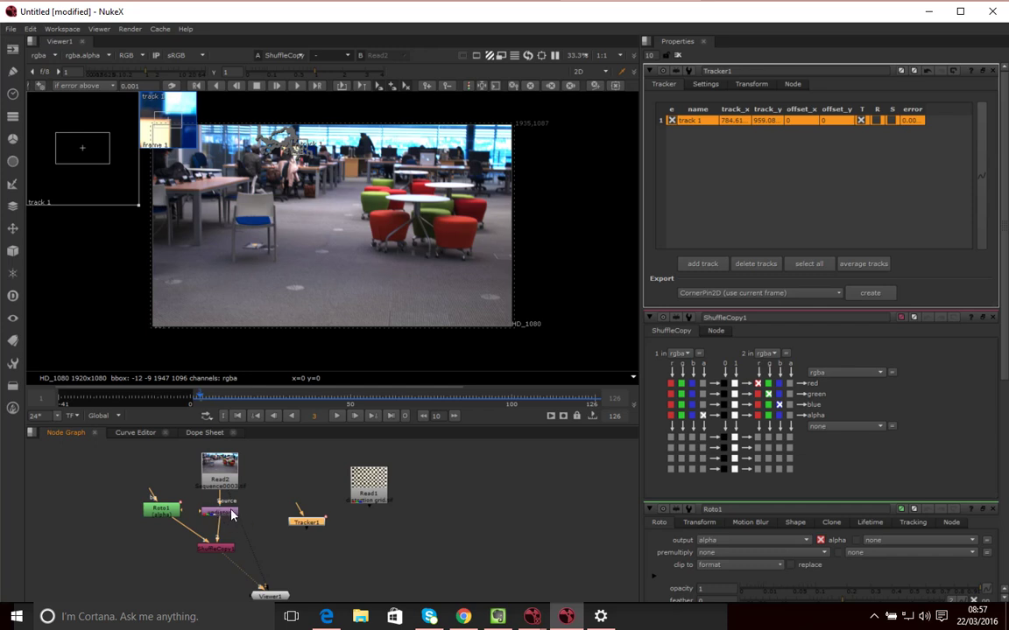
drag(160, 508, 157, 528)
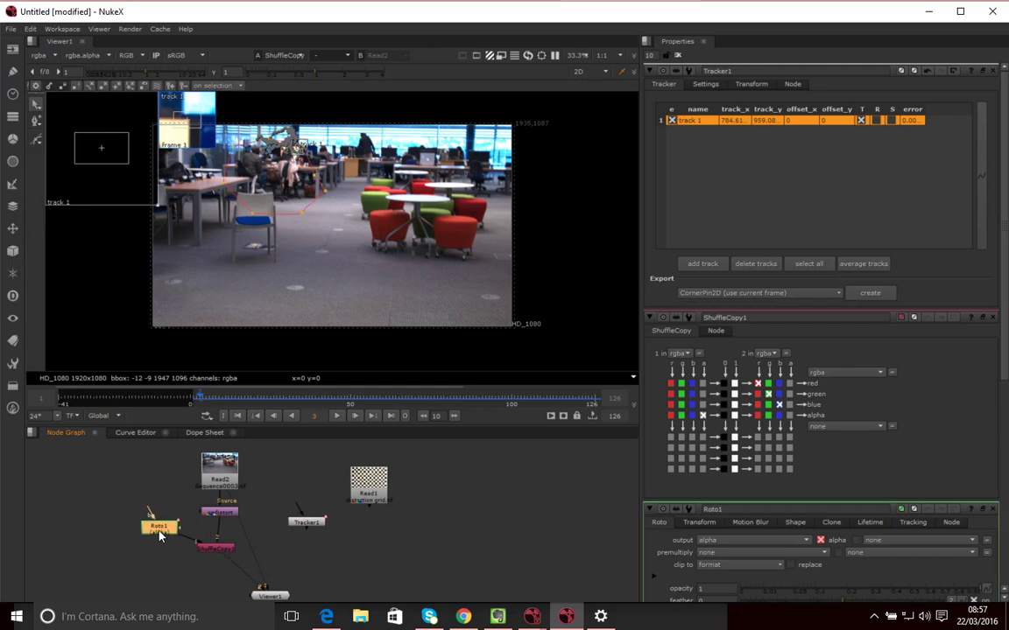
drag(221, 552, 233, 558)
drag(307, 522, 150, 485)
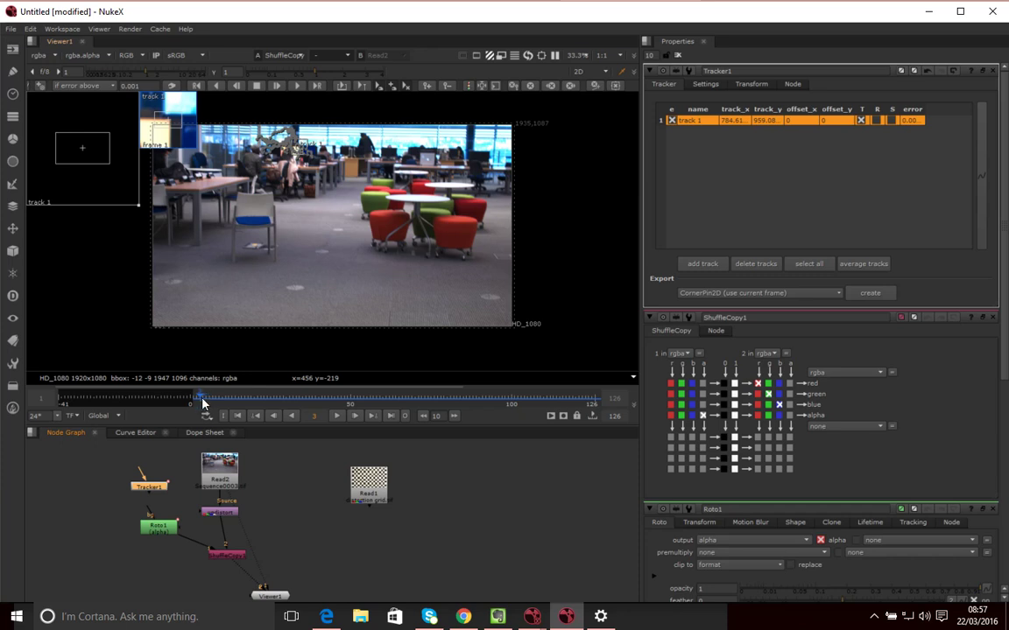
mouse_move(204, 400)
mouse_down()
mouse_move(232, 400)
mouse_move(193, 400)
mouse_up()
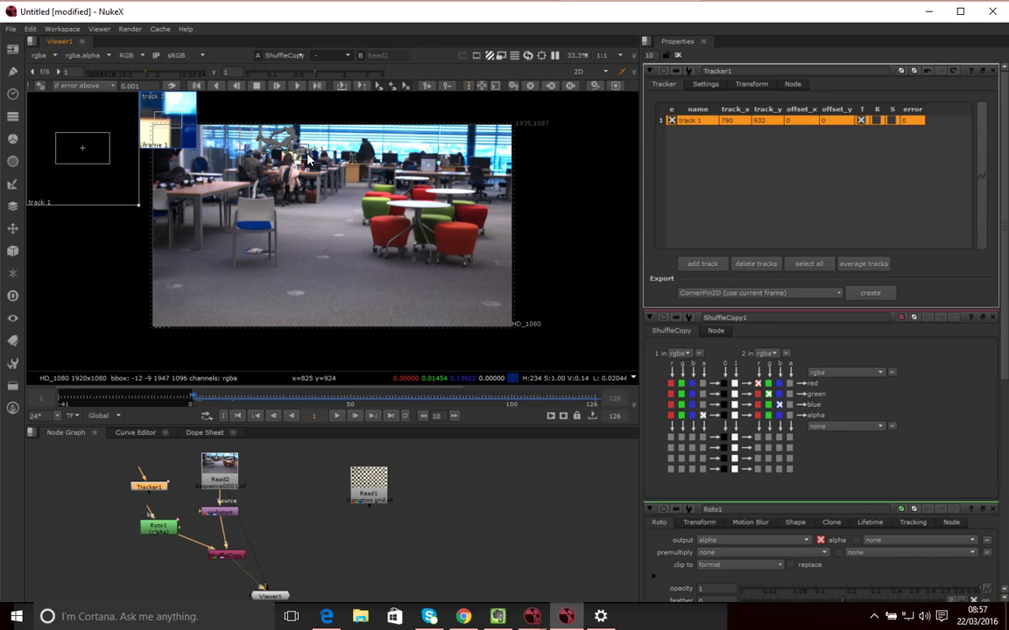
Place Tracker1 just above Roto1, select it, and show its Transform settings
click(161, 526)
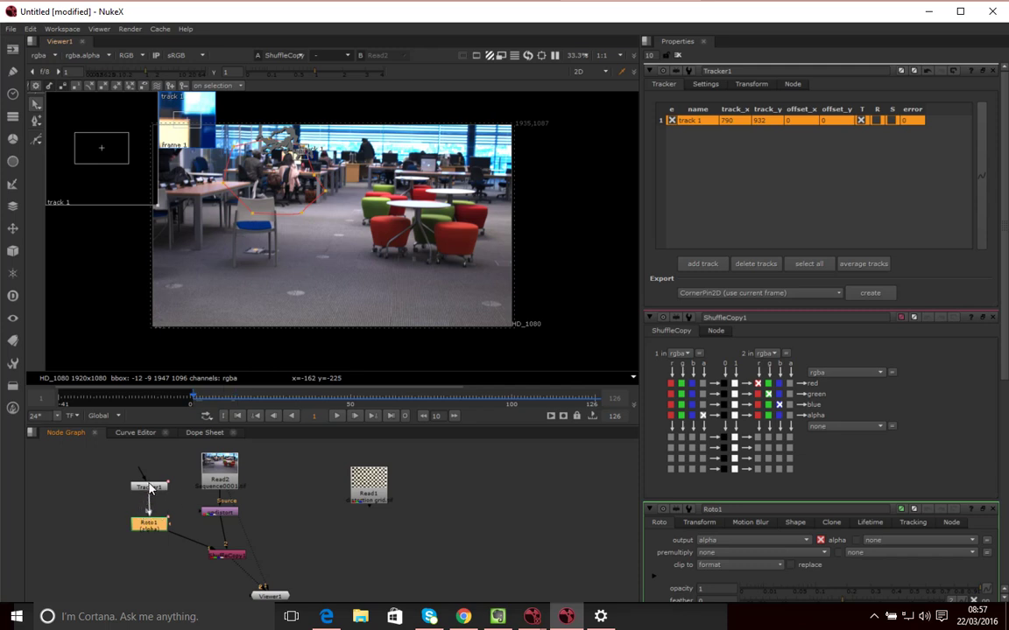
mouse_move(151, 490)
mouse_down()
mouse_move(149, 477)
mouse_move(153, 500)
mouse_up()
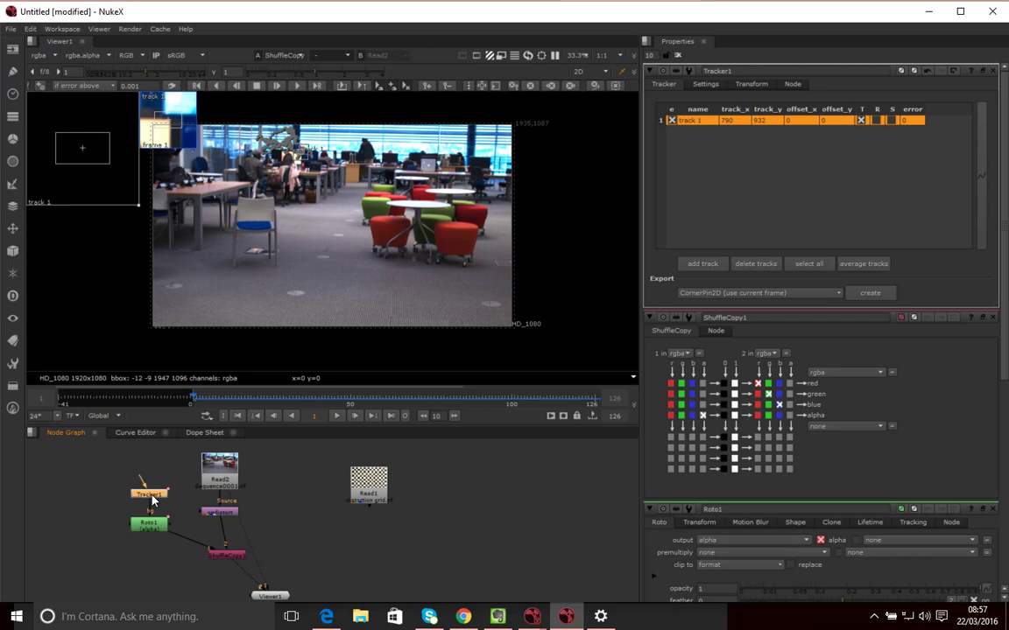
click(149, 521)
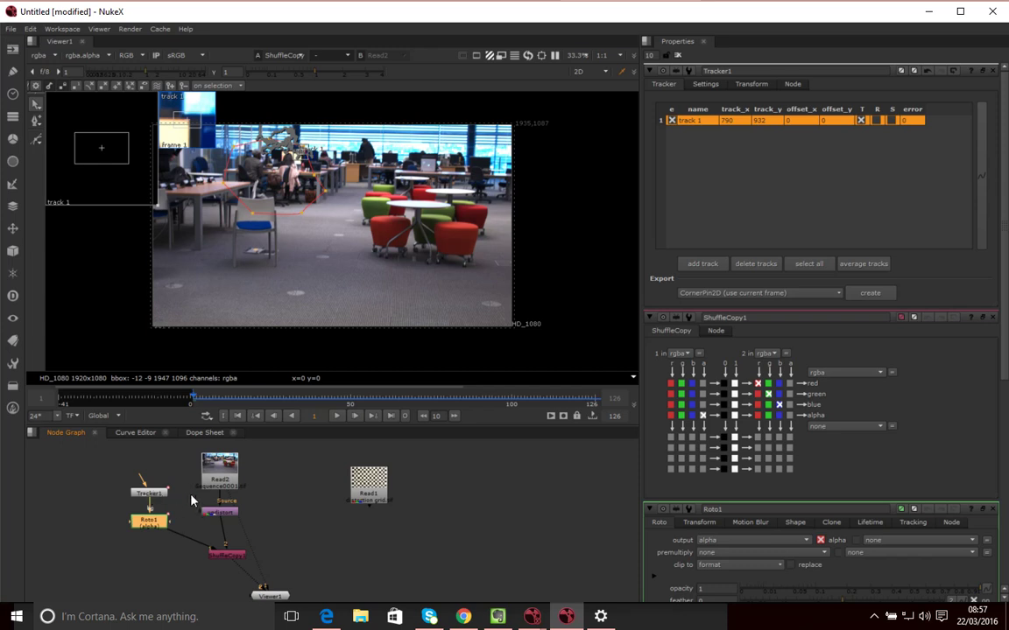
click(149, 493)
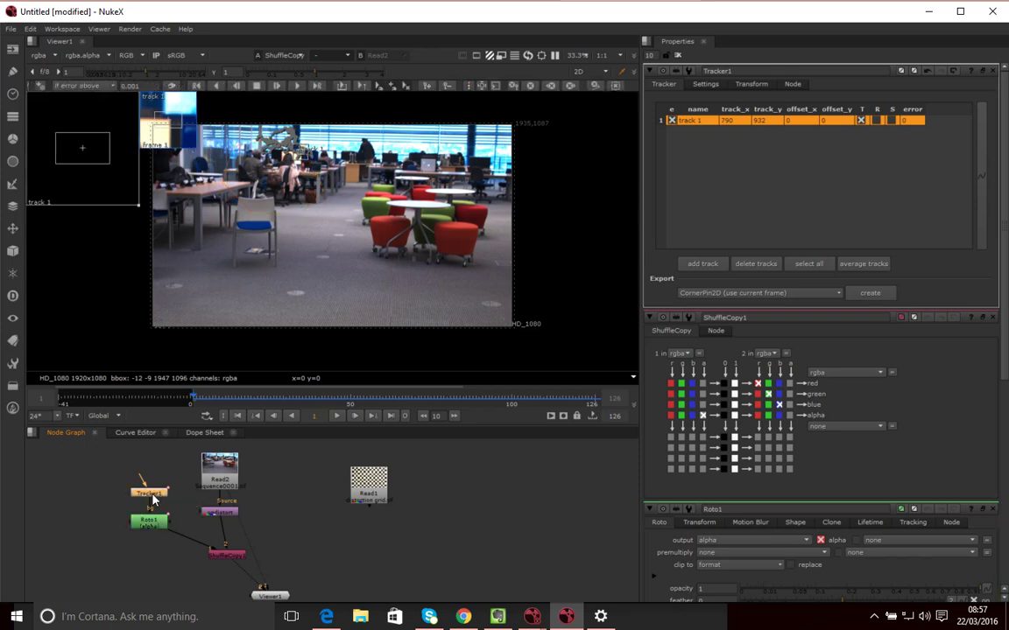
click(751, 85)
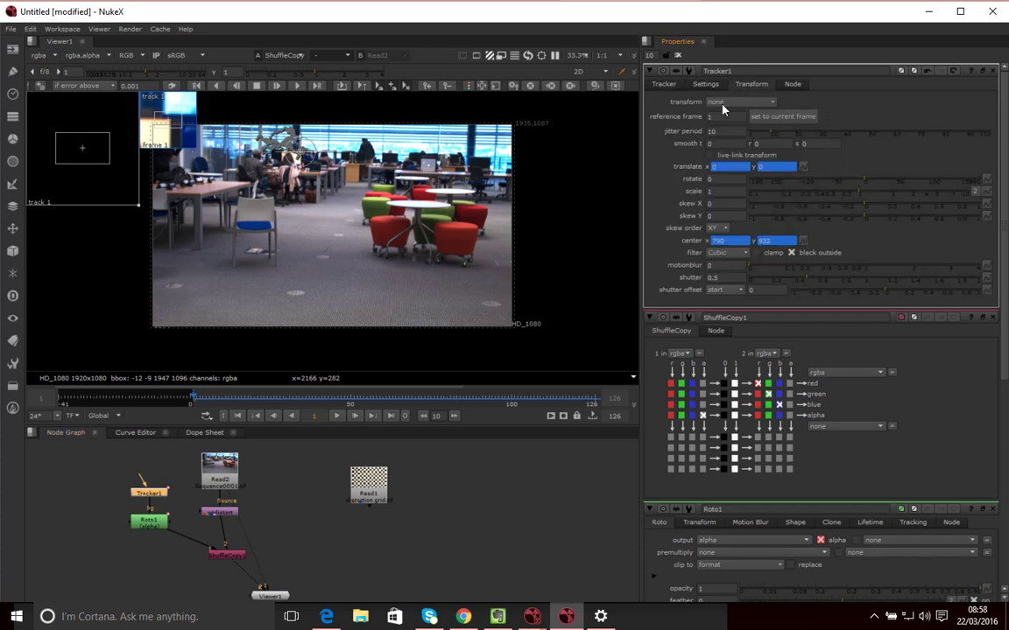
Choose match-move in Tracker1's transform dropdown, keeping reference frame 1 and center 790, 932
mouse_move(722, 109)
click(759, 104)
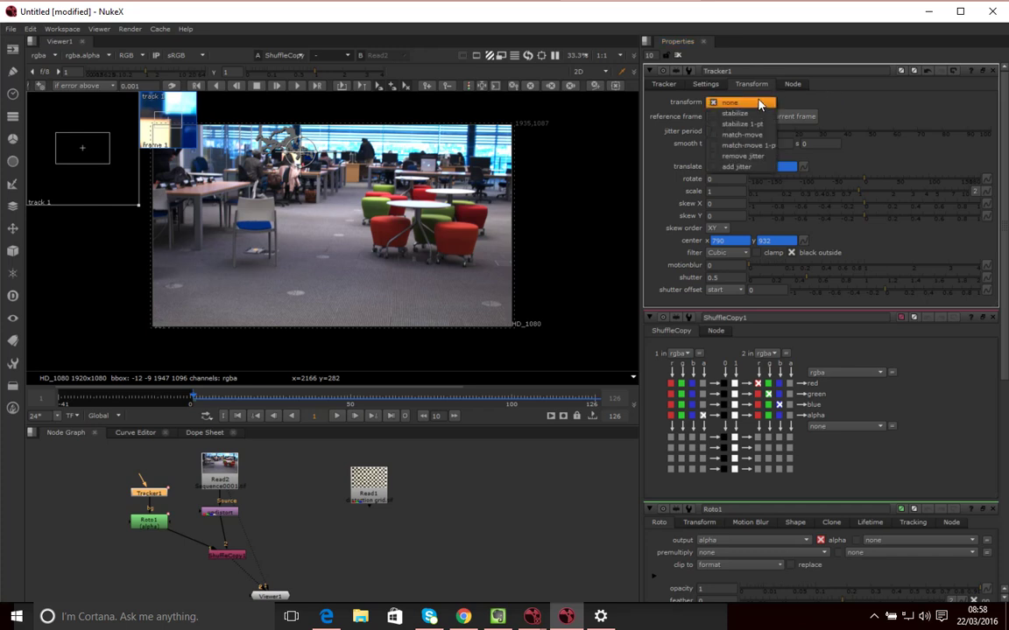
click(718, 137)
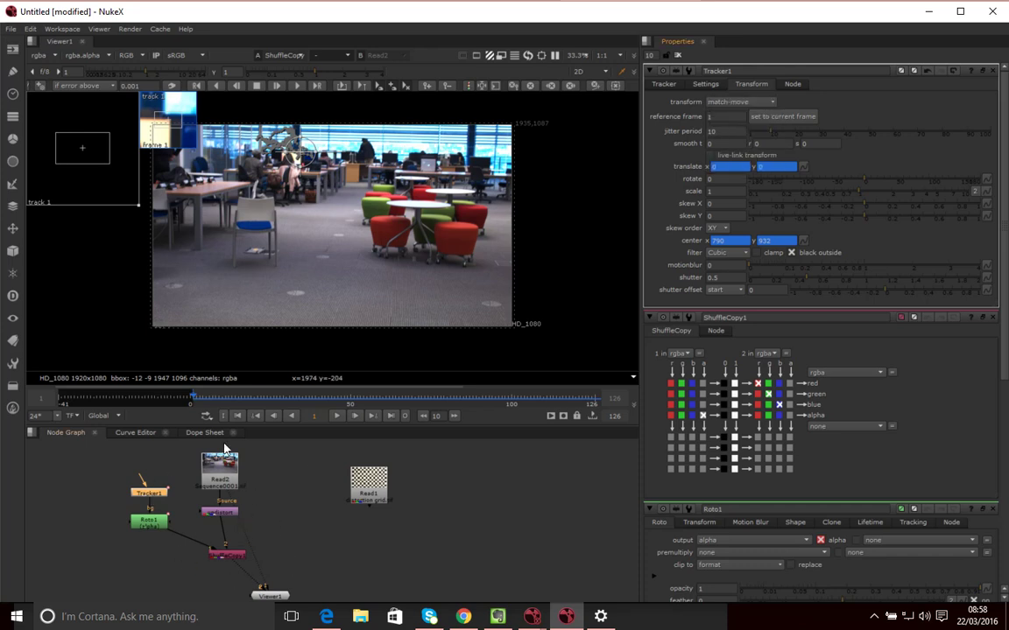
Open Roto1's settings and preview frames to see whether the shape follows
double_click(162, 525)
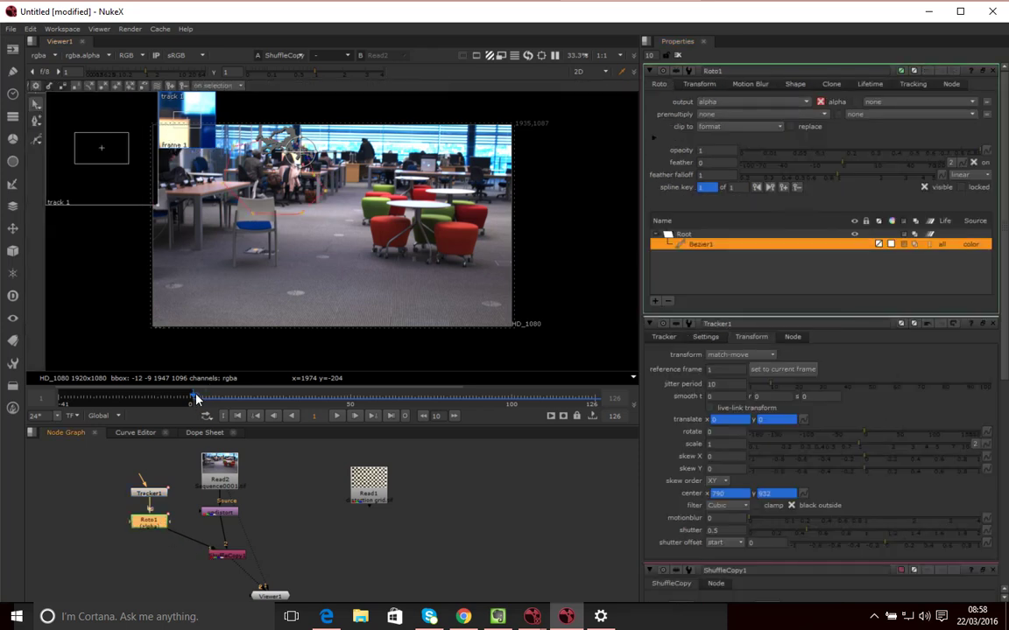
drag(196, 400, 365, 400)
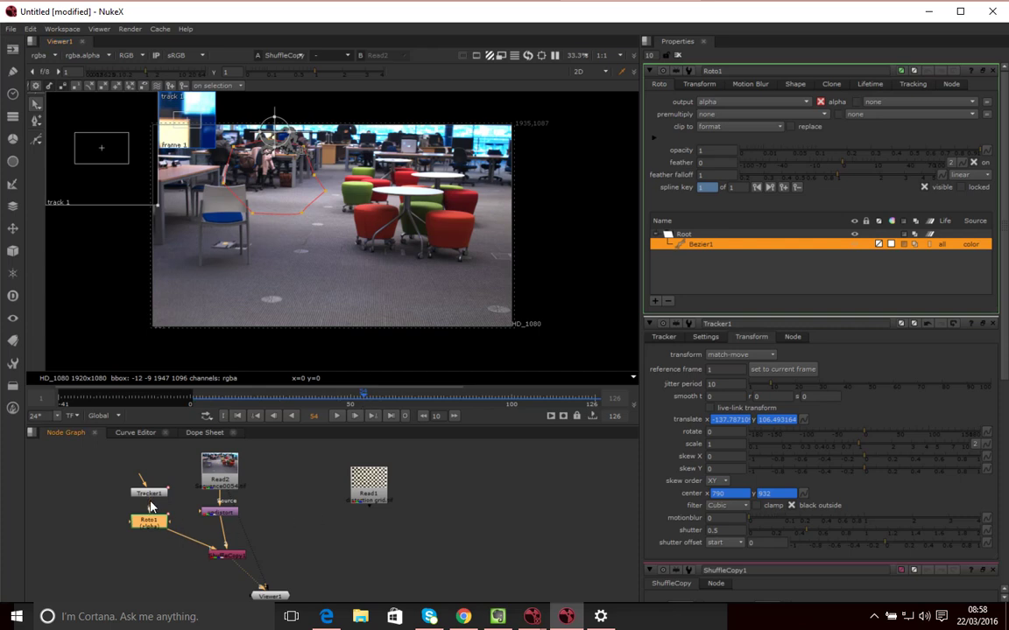
drag(156, 521, 156, 556)
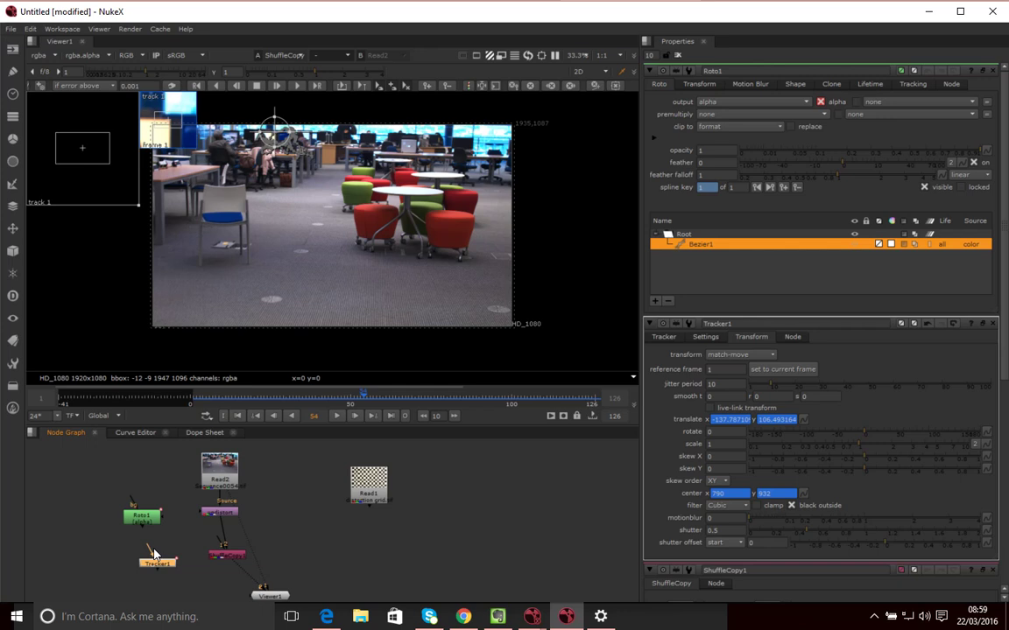
drag(363, 396, 195, 408)
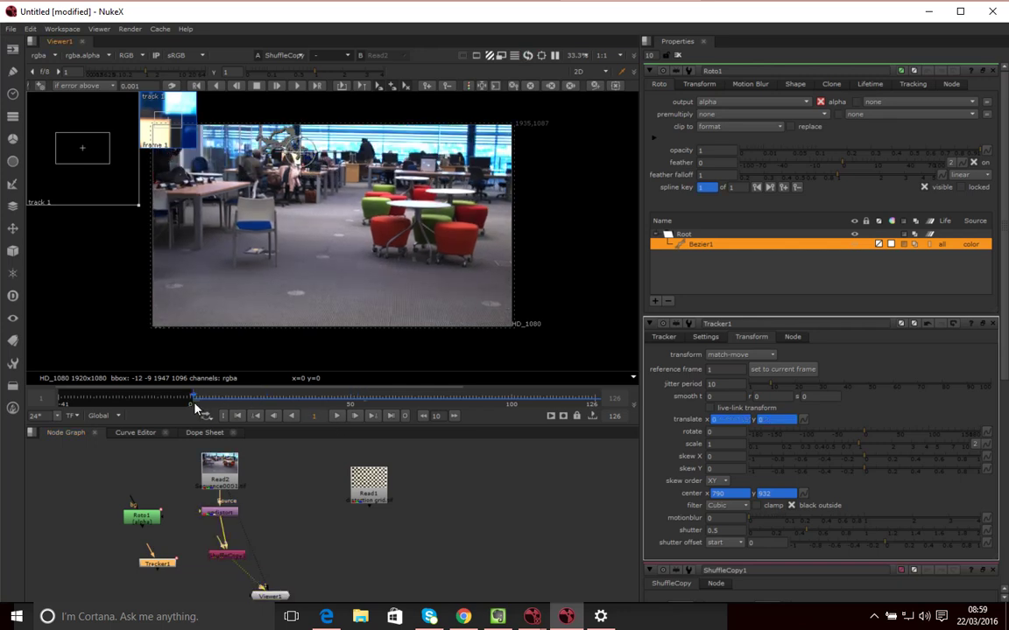
Connect Roto1 into Tracker1's input with Tracker1 below, then select Roto1 and scrub from frame 19
drag(151, 544, 153, 498)
drag(167, 563, 170, 539)
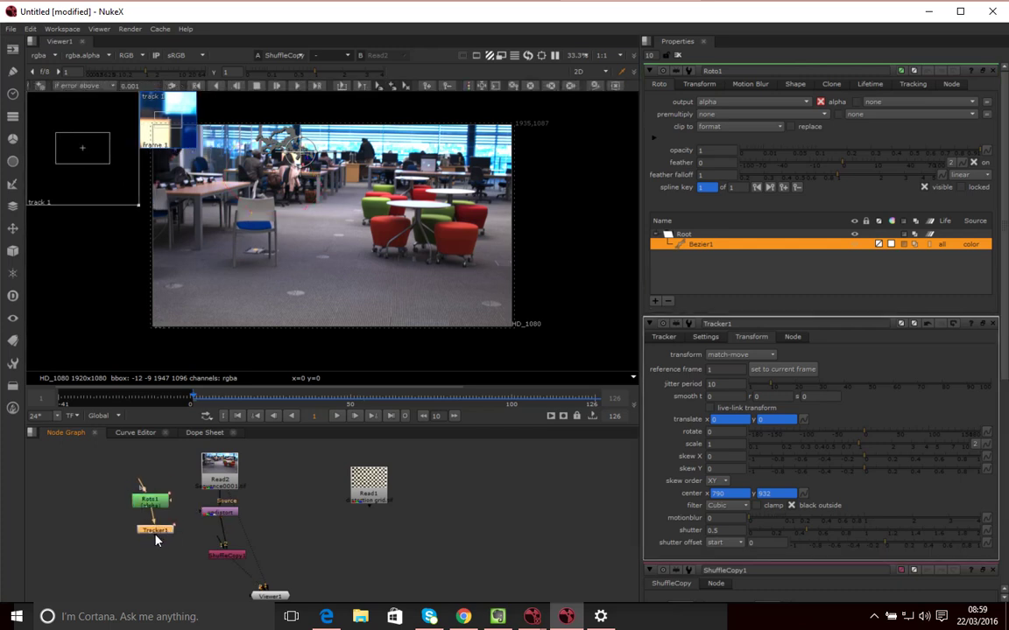
click(149, 500)
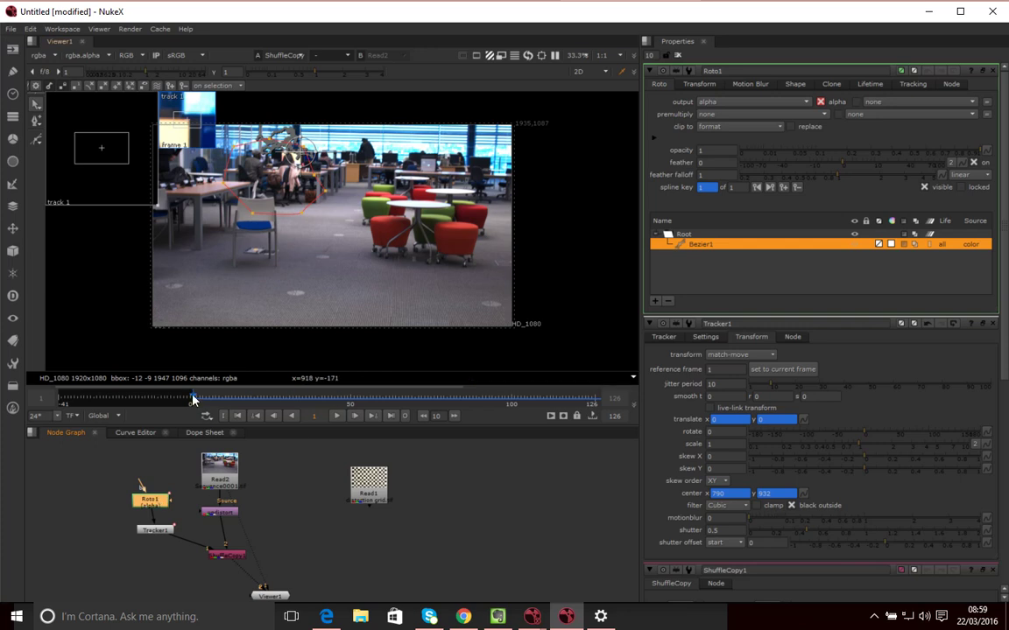
click(250, 396)
drag(251, 396, 577, 401)
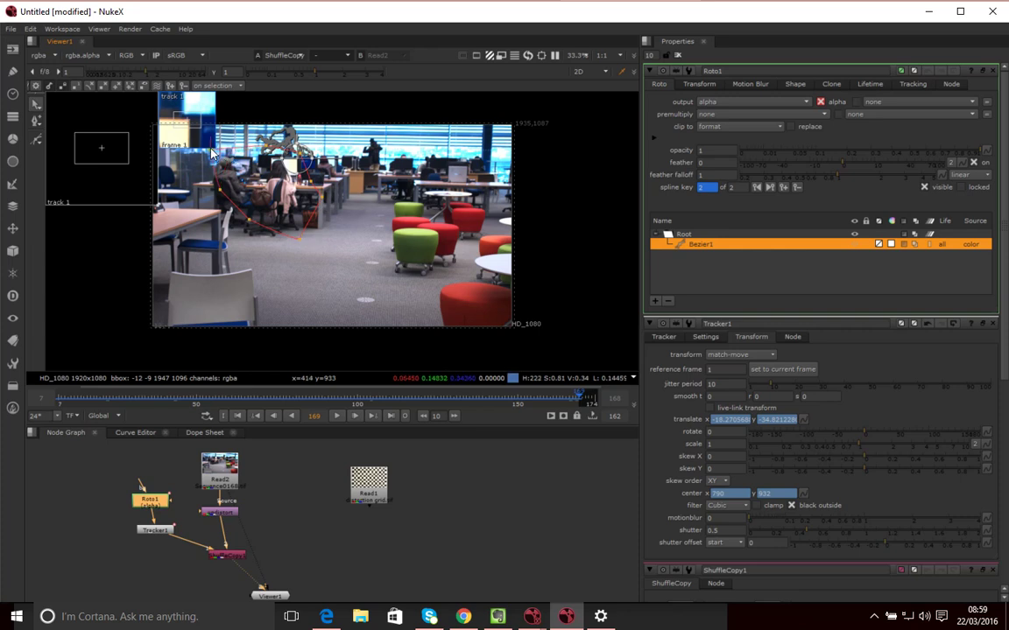
At frame 169, drag one Bezier1 point to refit the mask, then scrub back through frame 73 to check
drag(221, 193, 224, 238)
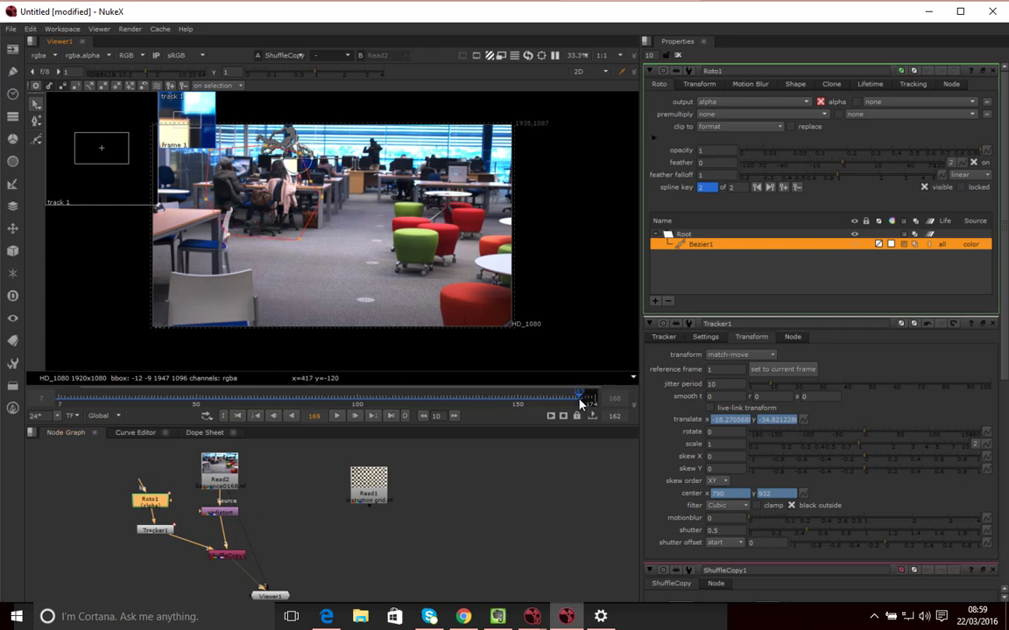
drag(581, 400, 223, 401)
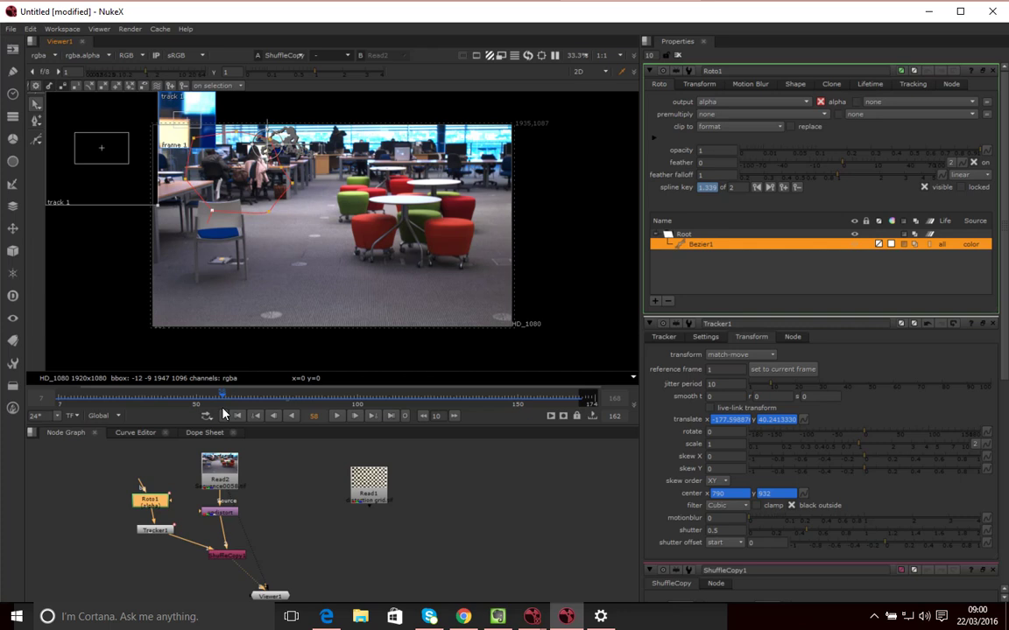
click(269, 401)
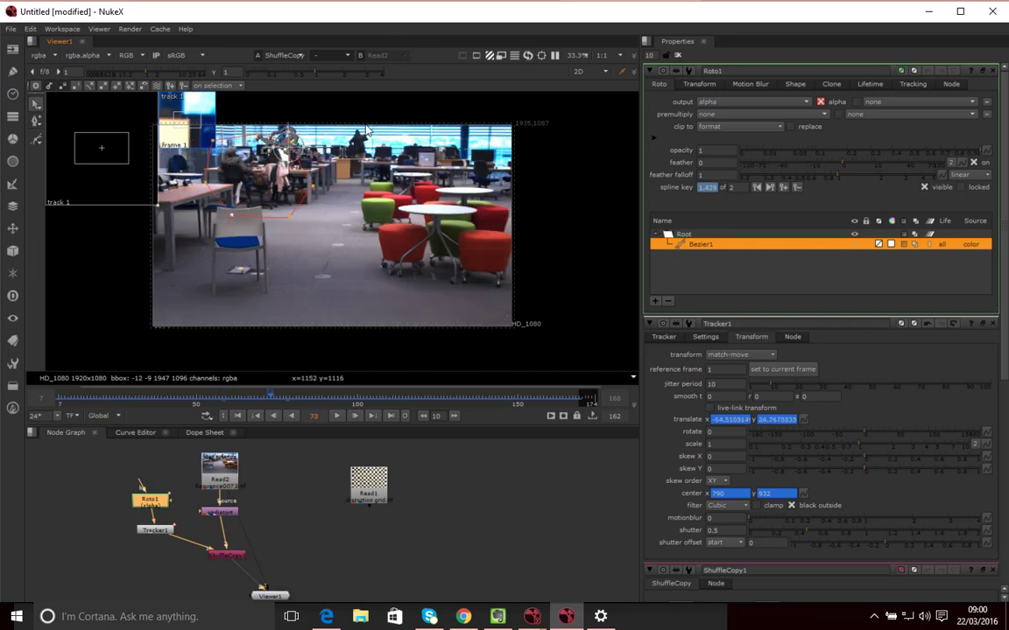
drag(270, 403, 561, 403)
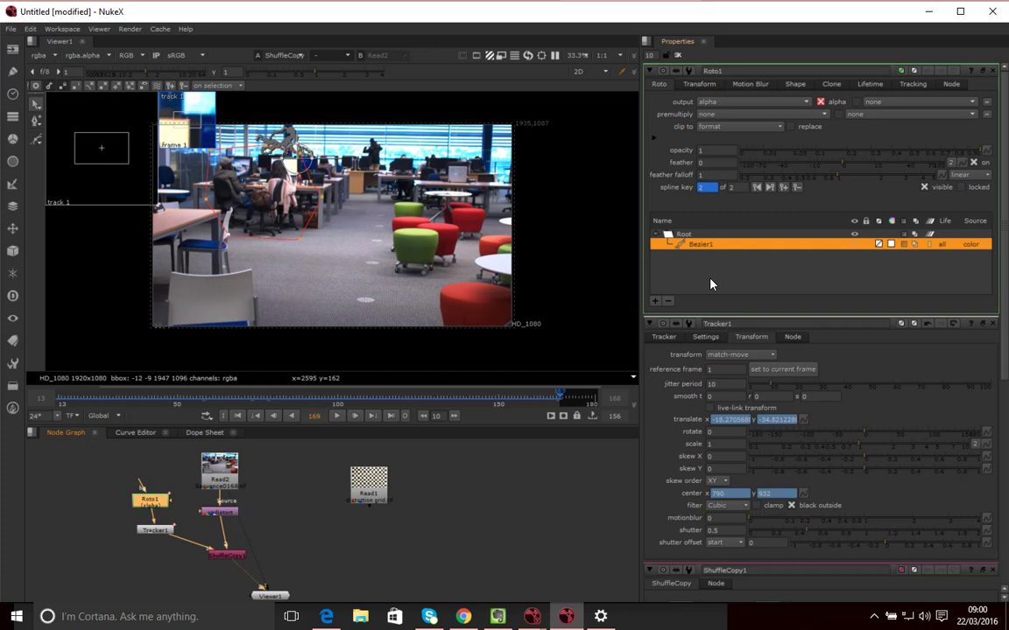
Add a stray Layer1 to the roto shapes, then delete it so Bezier1 sits under Root
click(654, 302)
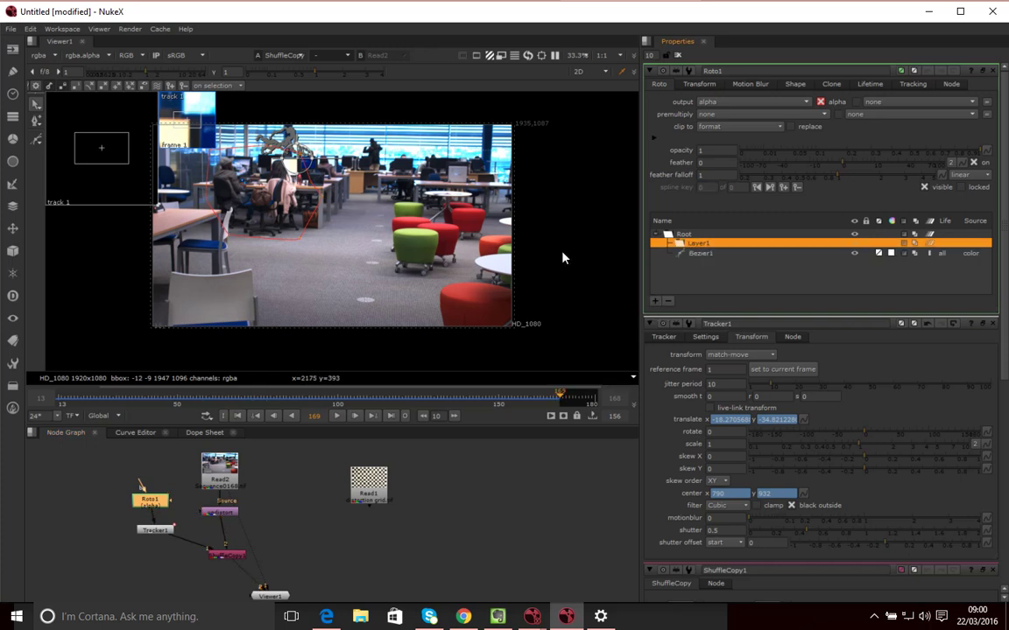
double_click(698, 243)
click(719, 281)
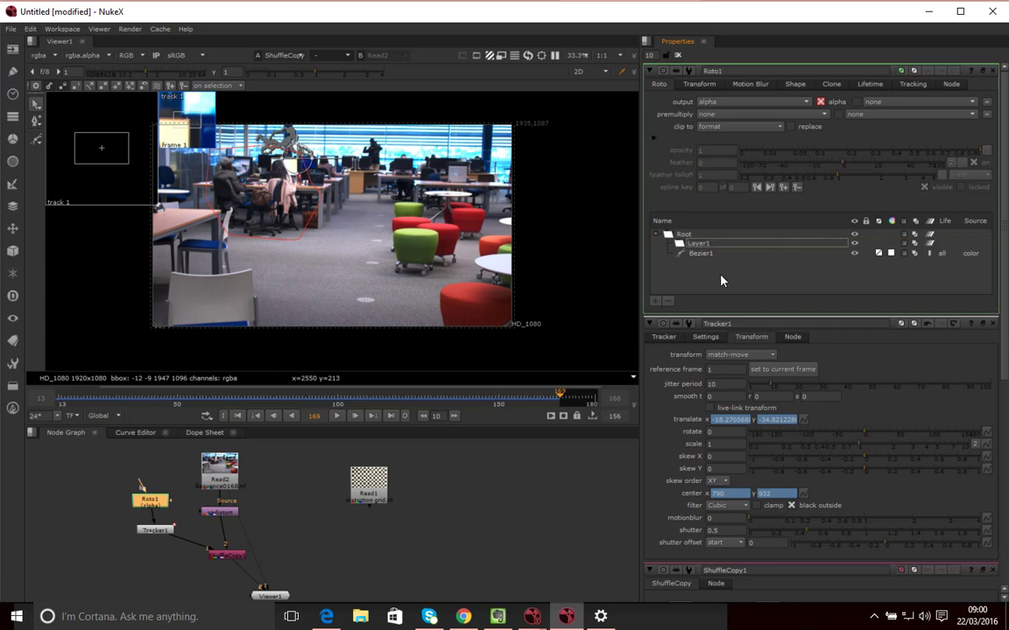
click(700, 244)
click(668, 300)
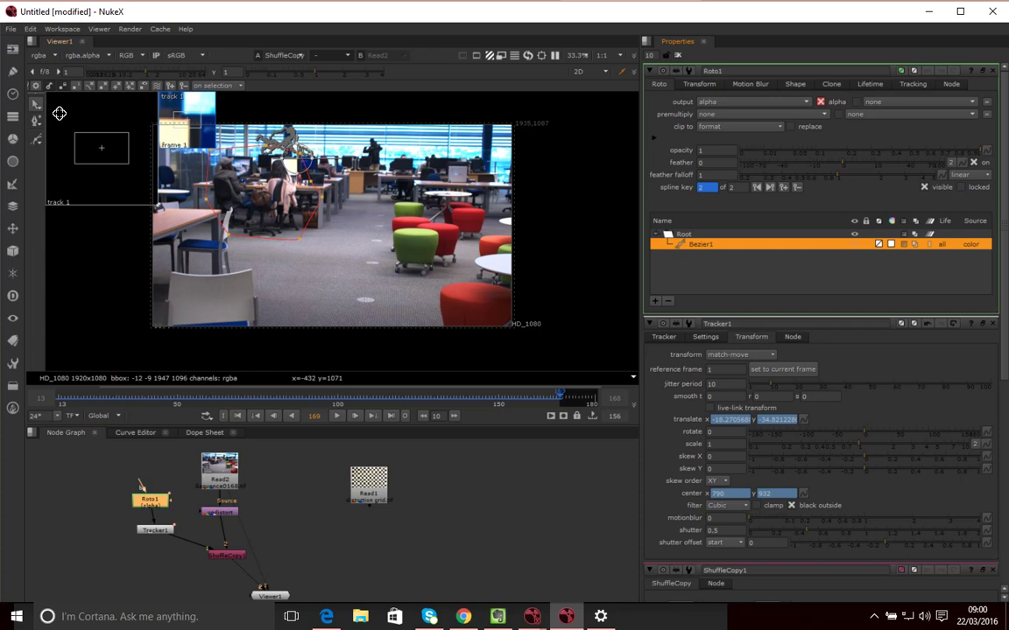
Draw Bezier2 around the standing person near the back windows, then scrub back to check
click(35, 138)
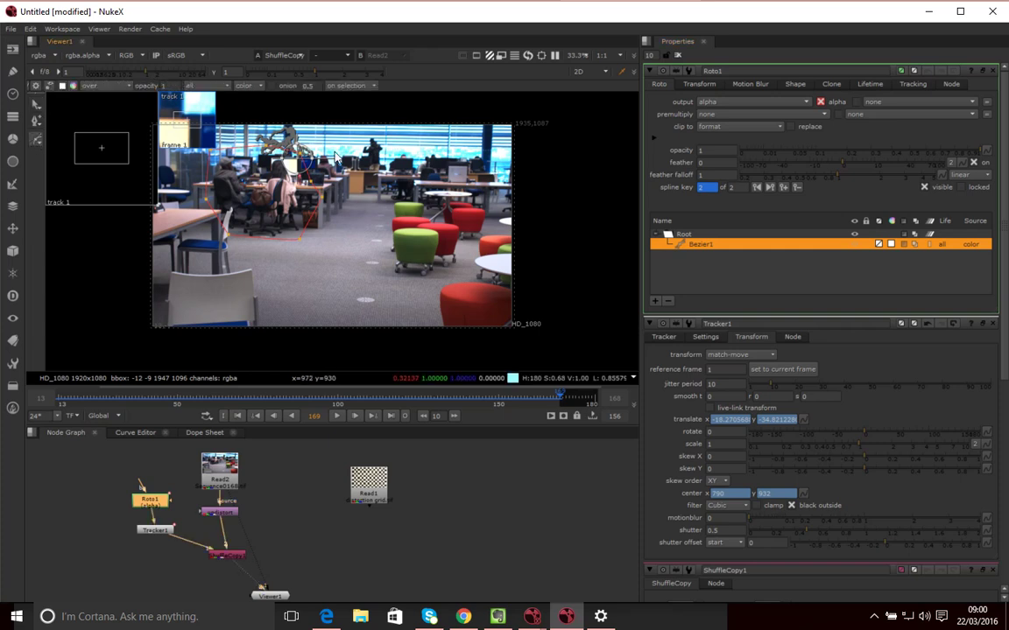
click(362, 140)
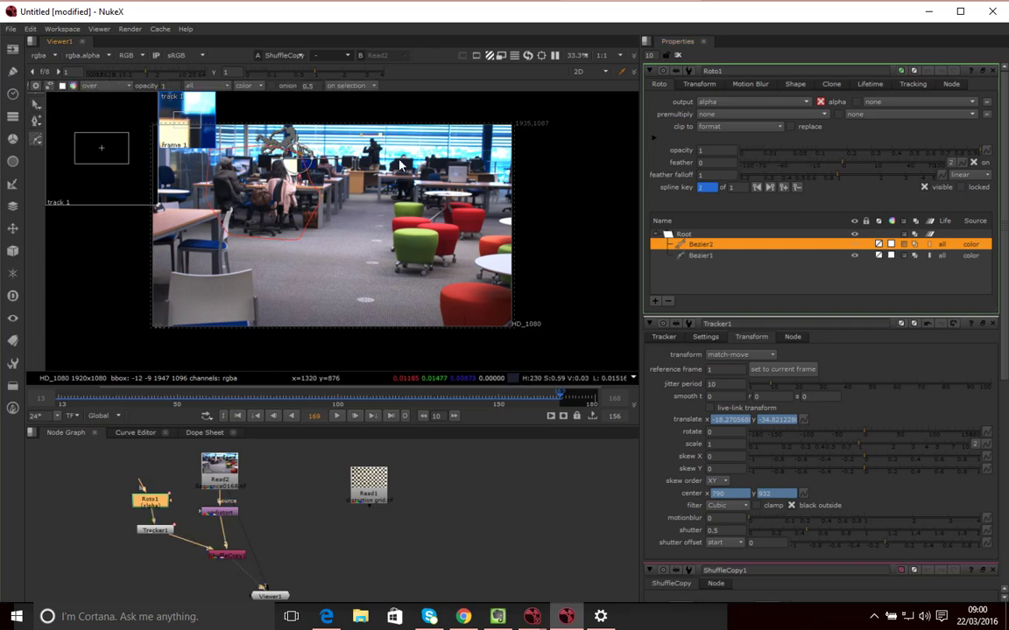
click(384, 138)
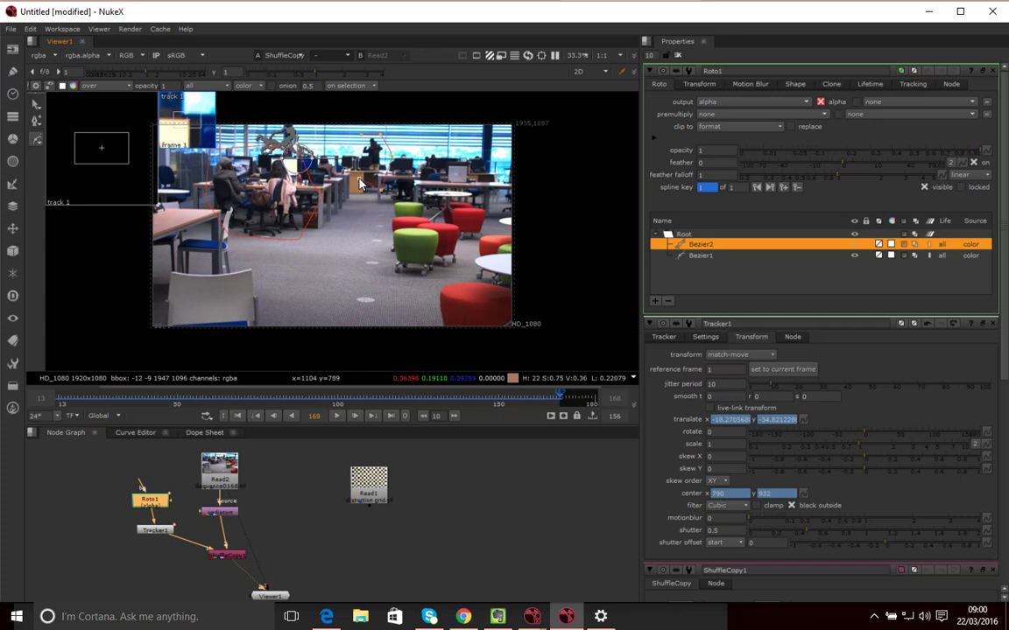
key(Return)
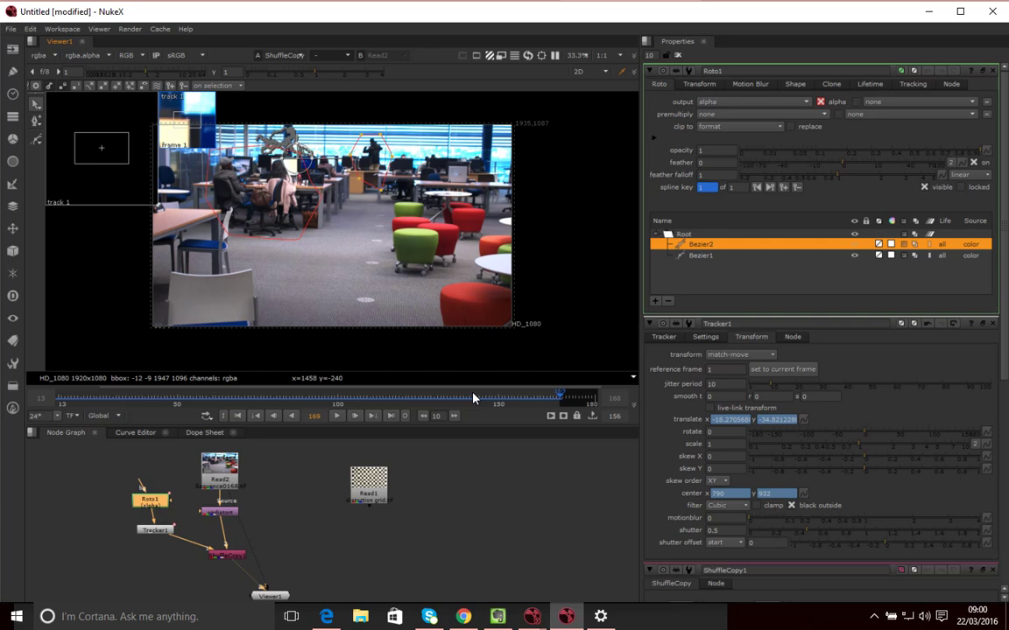
drag(560, 399, 88, 420)
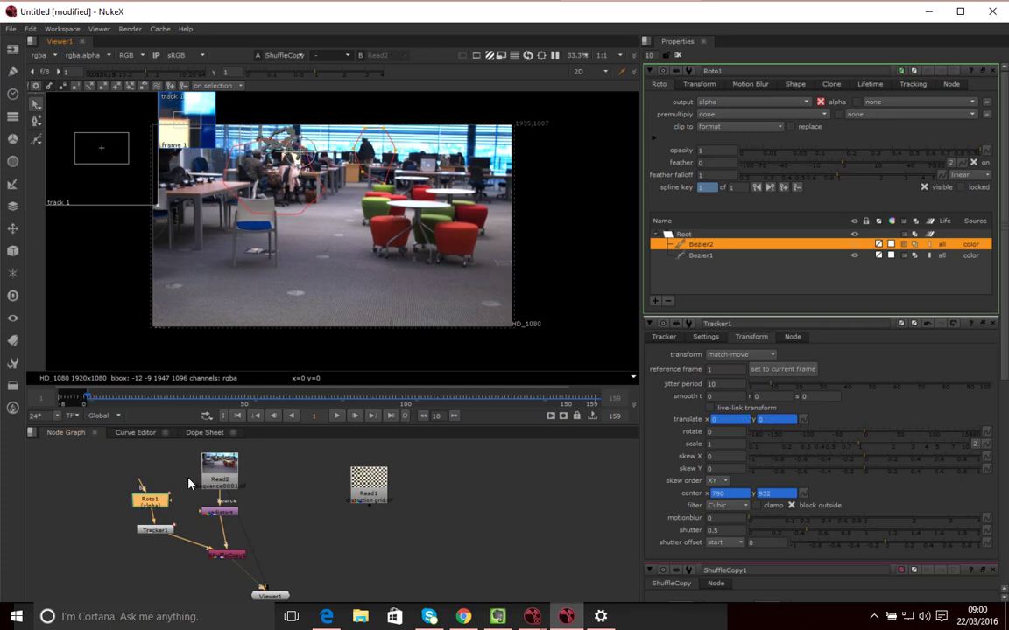
Close Tracker1's panel and adjust Bezier2 at frame 1 to add a second shape key
click(992, 324)
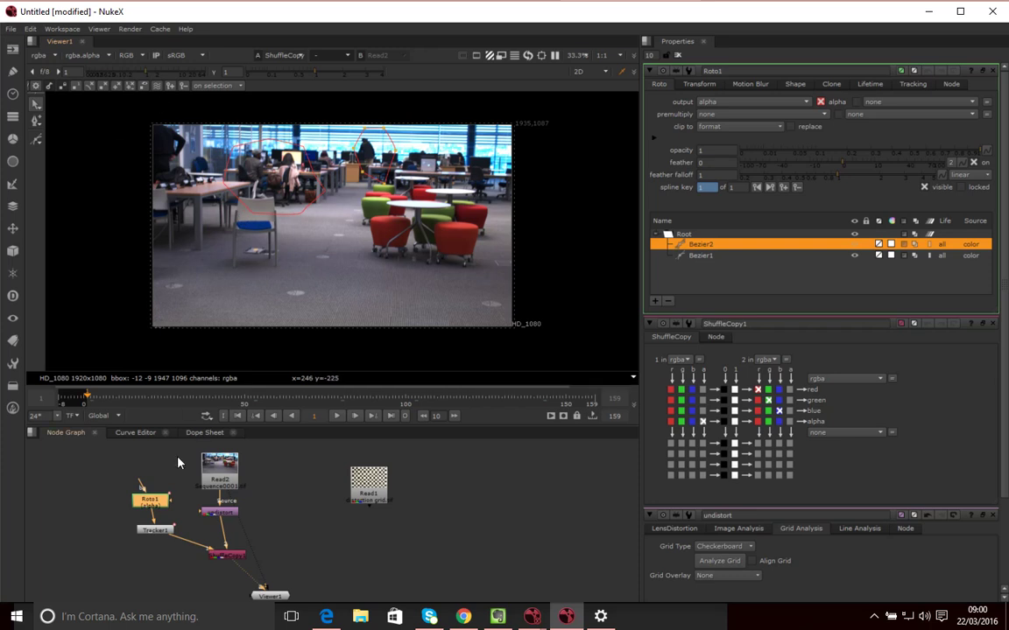
click(91, 401)
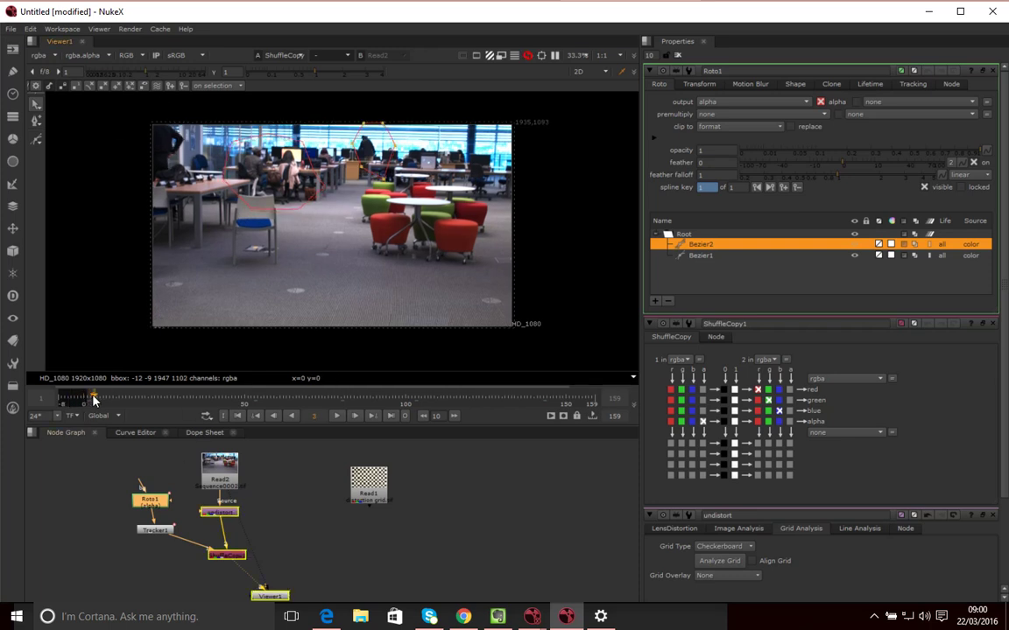
drag(90, 400, 88, 400)
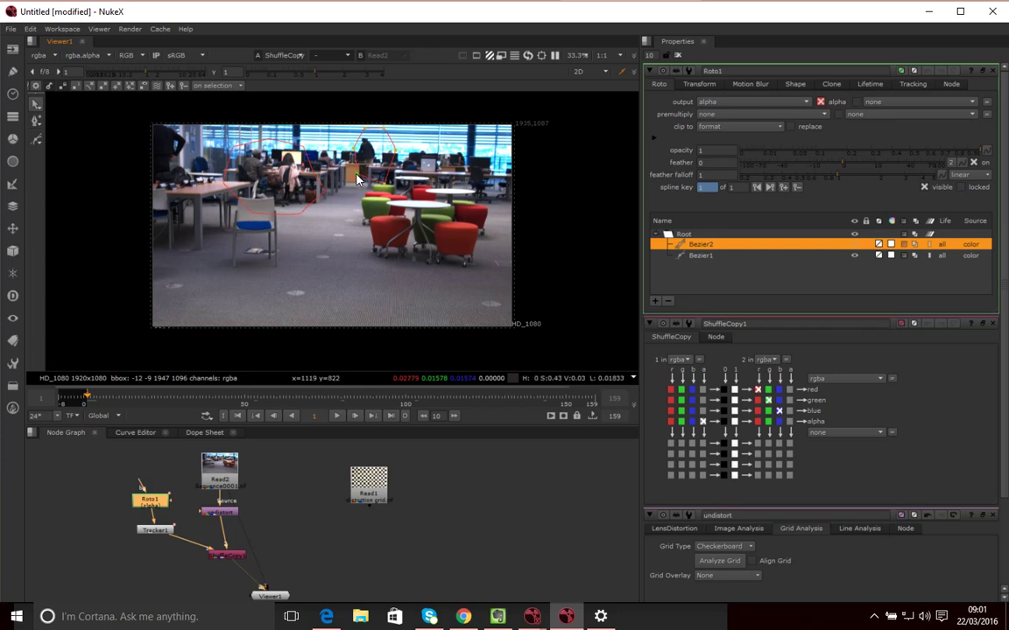
drag(317, 138, 319, 133)
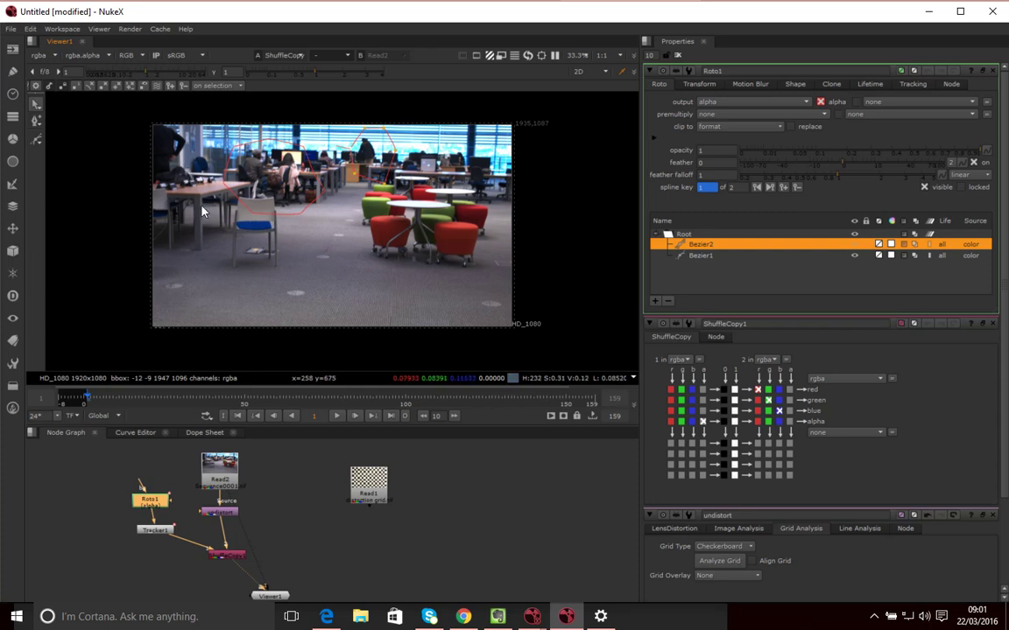
Draw Bezier3 around the person at the left frame edge, then scrub forward
click(37, 140)
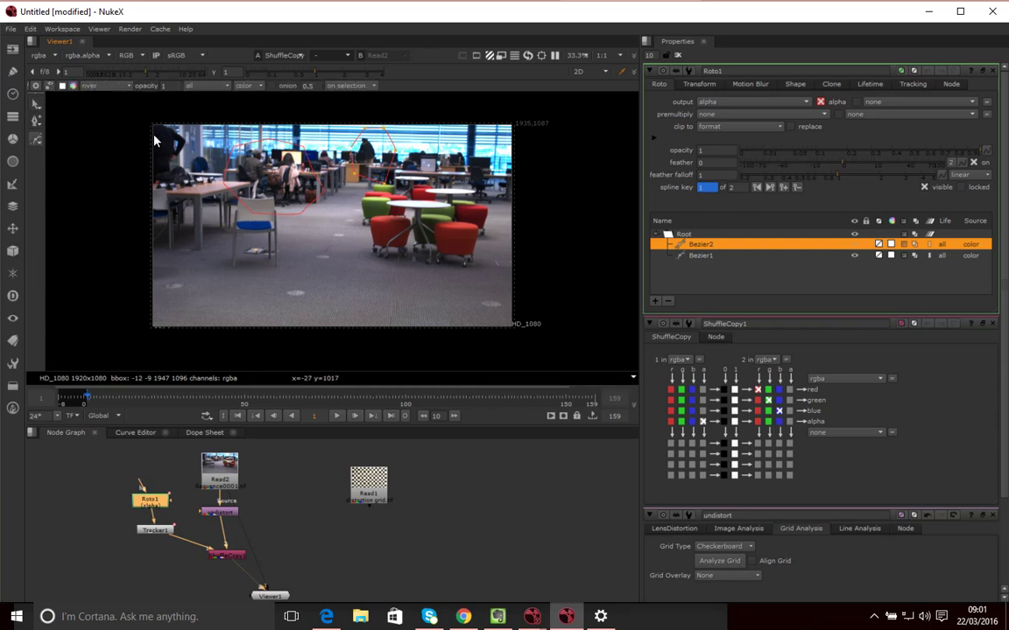
click(136, 112)
click(177, 117)
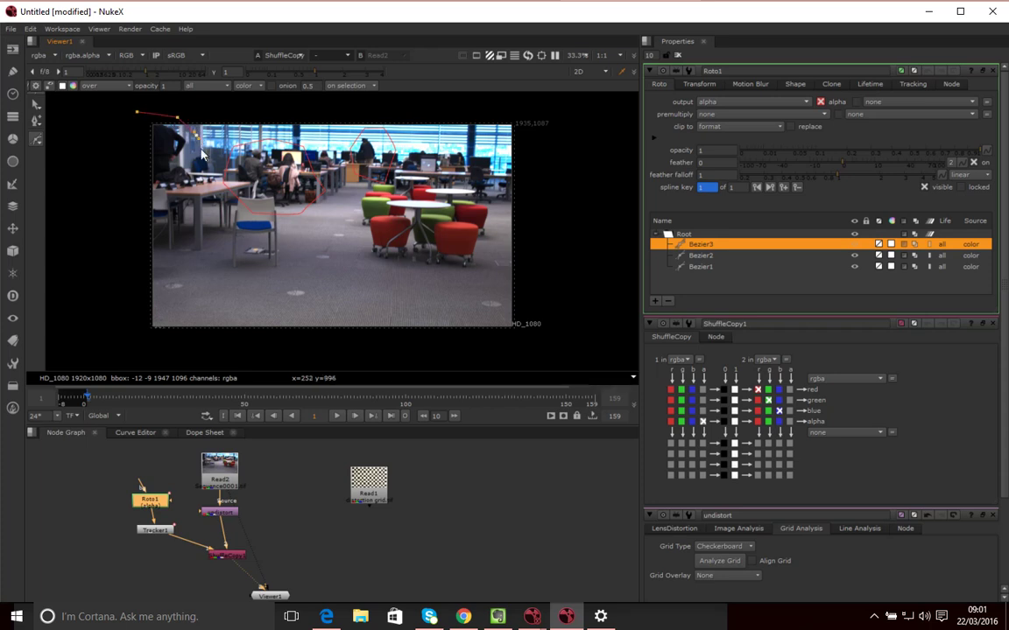
click(121, 140)
click(136, 112)
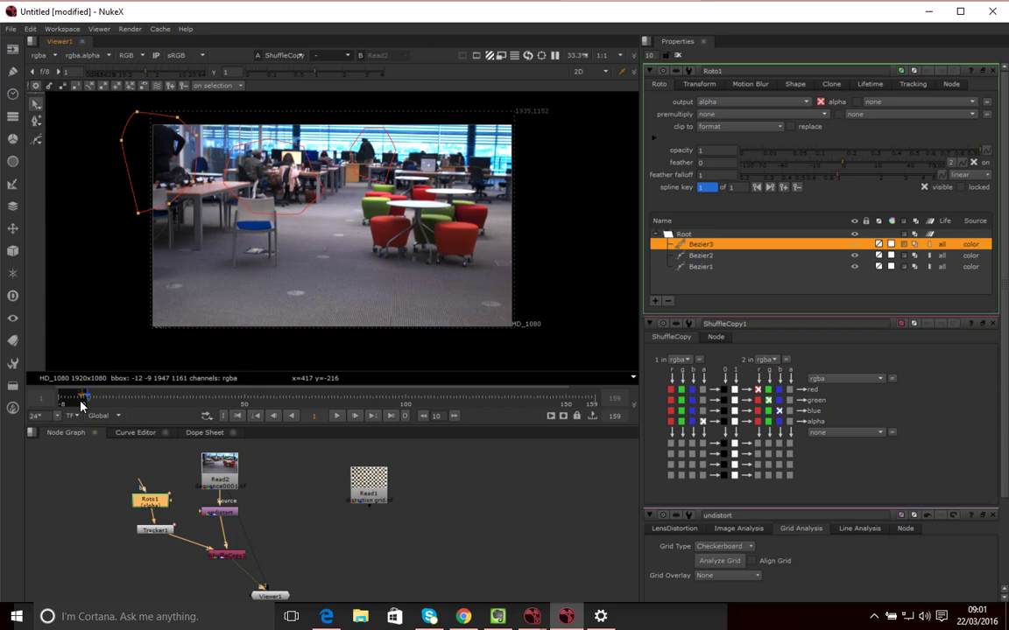
drag(80, 403, 291, 416)
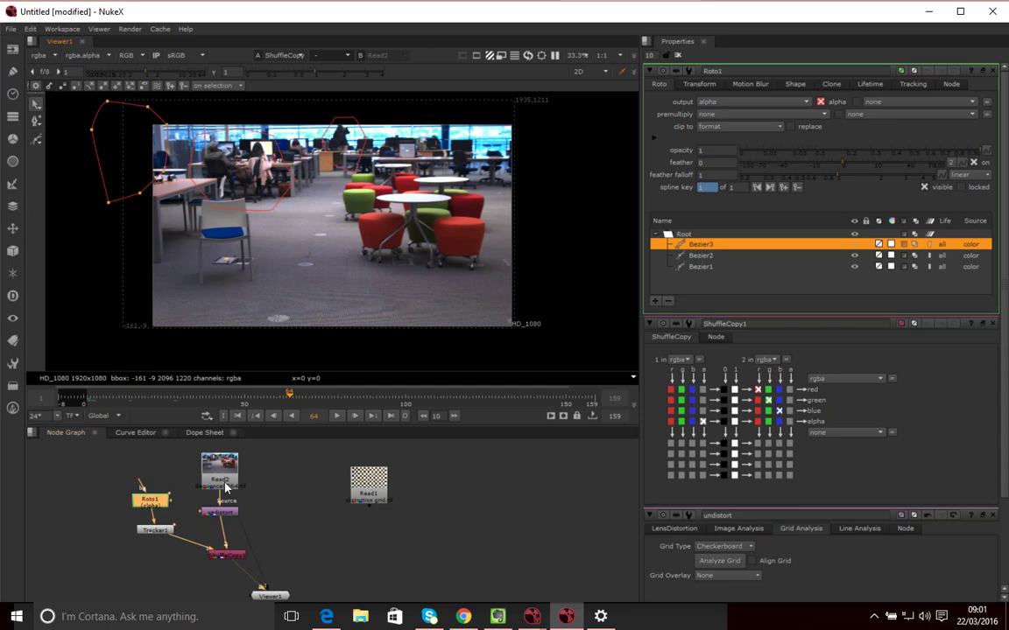
View the ShuffleCopy output's alpha channel, showing the three masks as white shapes
click(226, 556)
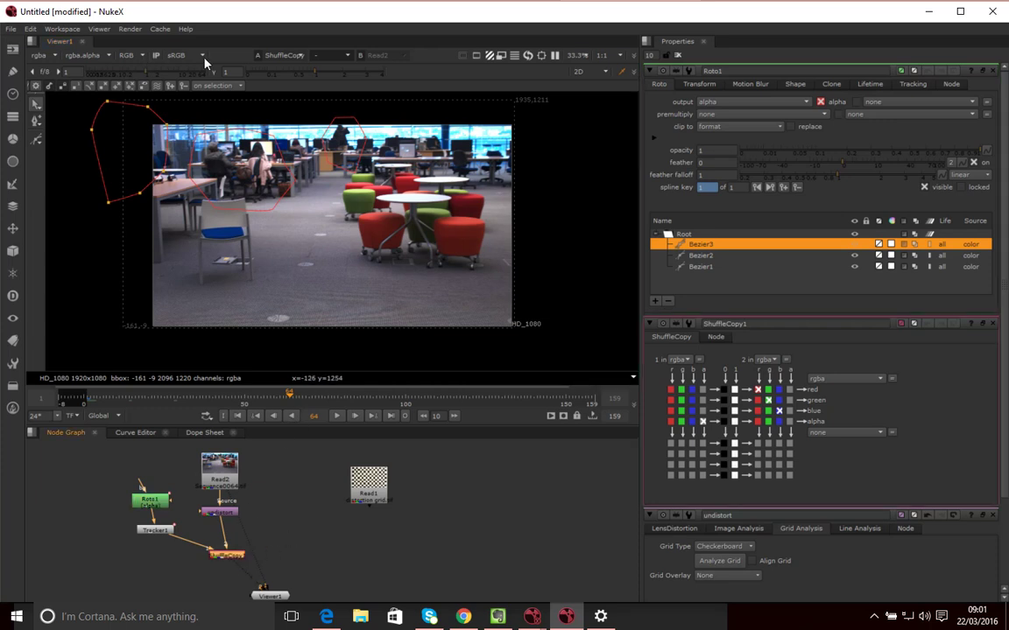
click(142, 56)
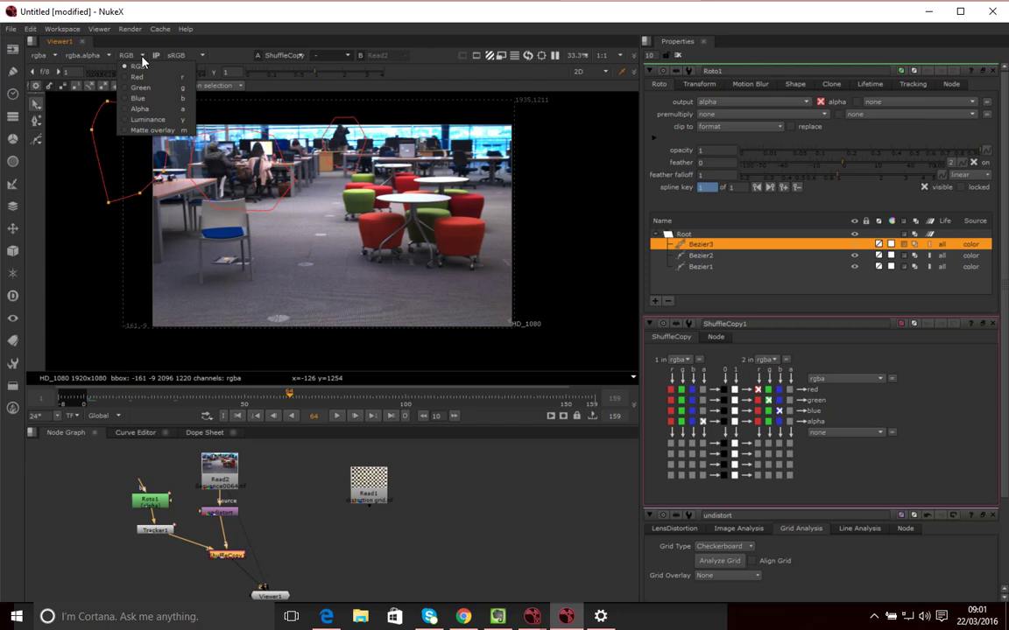
click(139, 108)
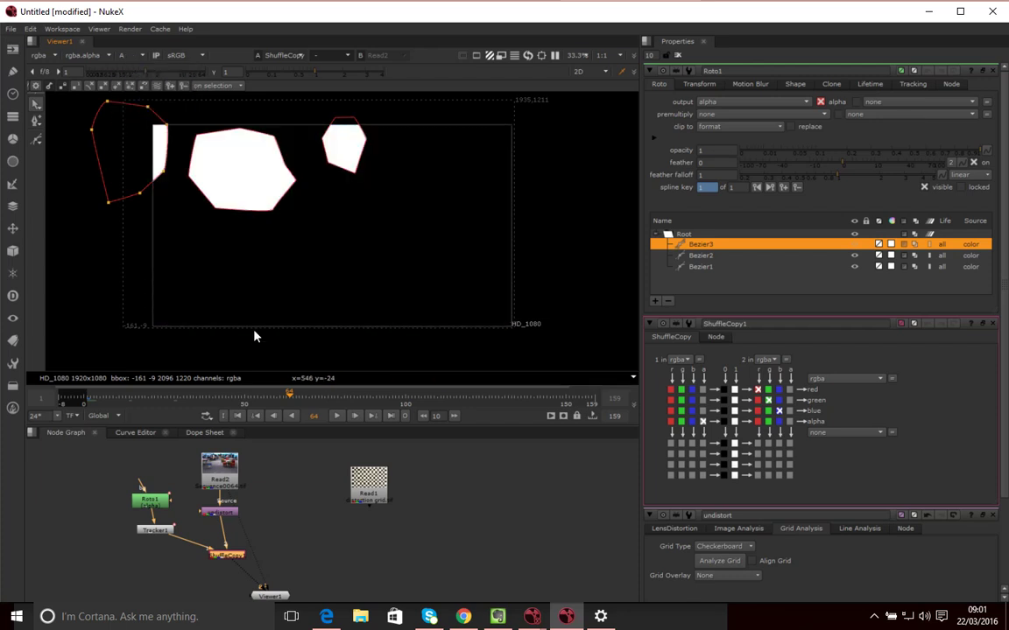